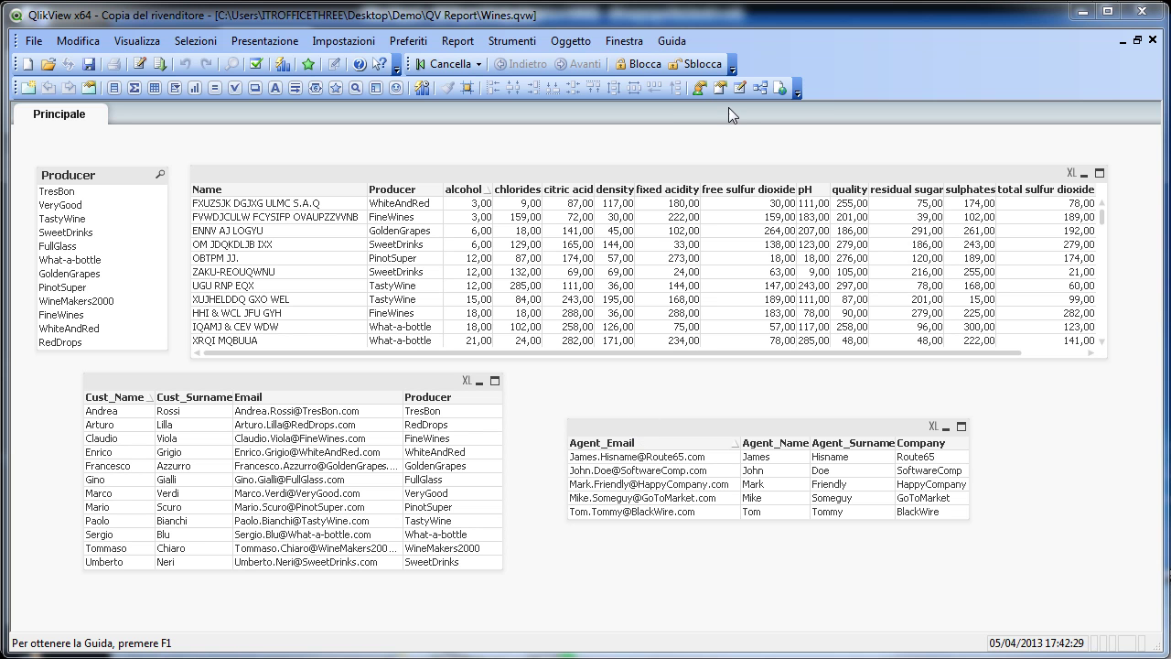
Examine the document's table structure, checking the fields of the customer, wine quality and agent tables and how they link
left_click(761, 90)
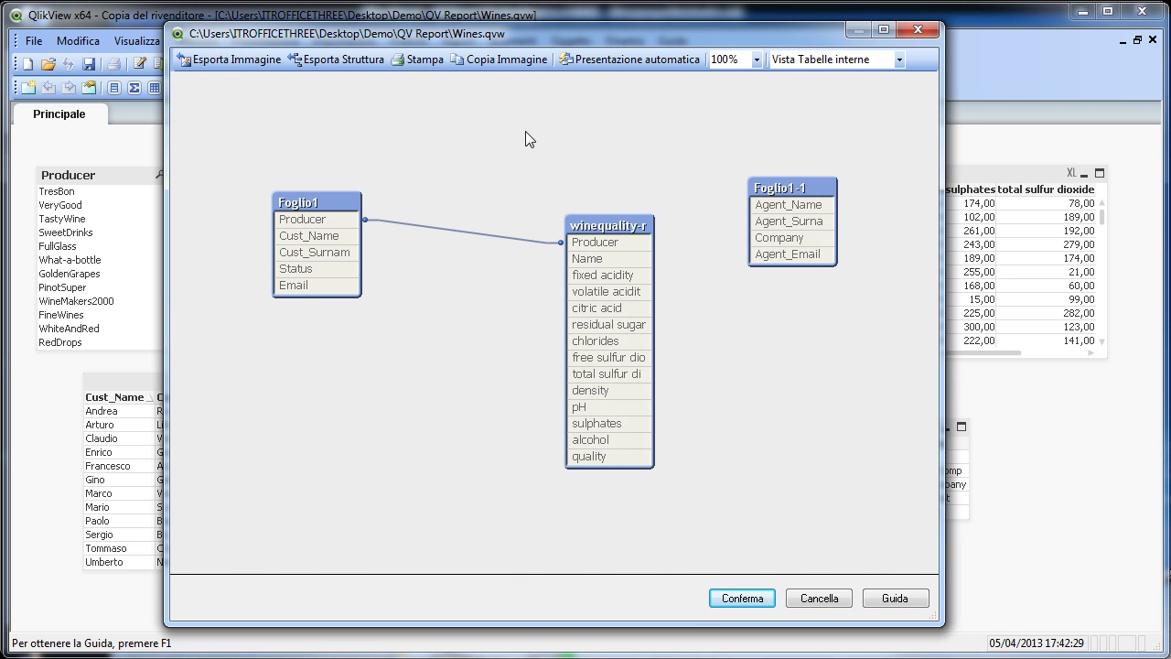
mouse_move(325, 290)
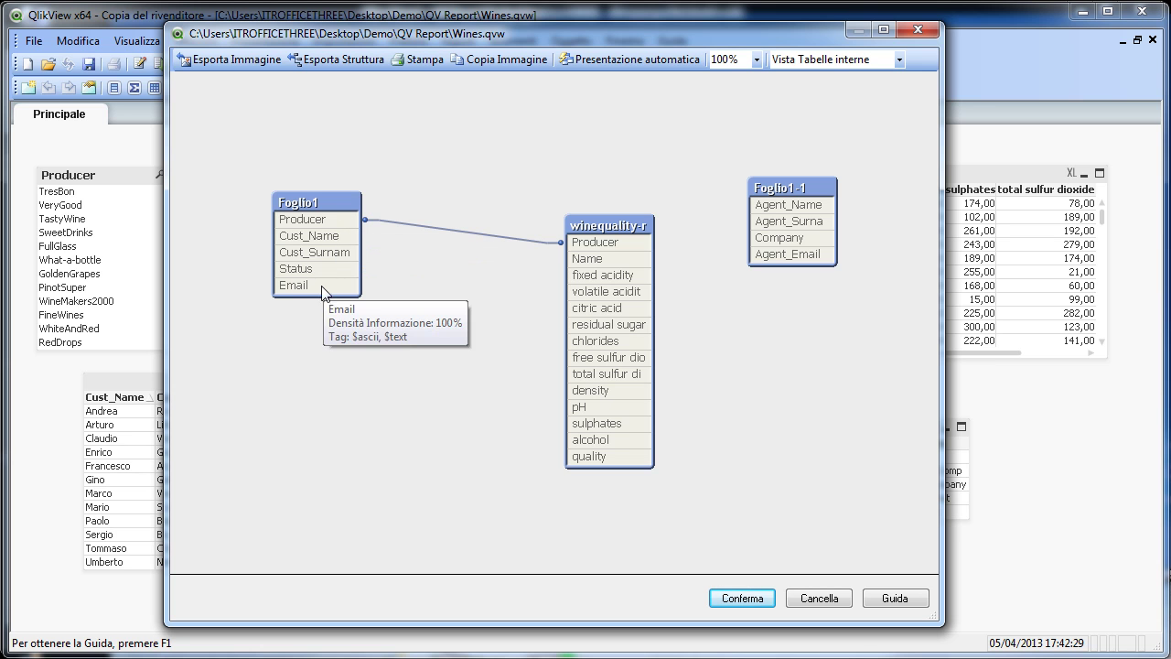
mouse_move(327, 228)
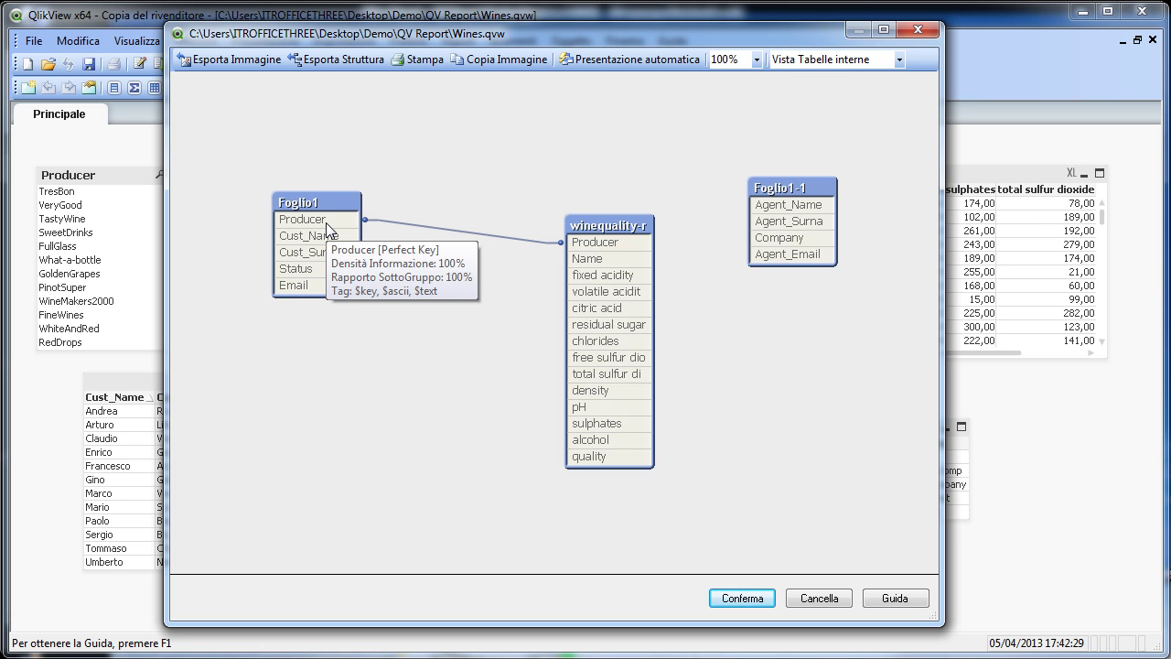
mouse_move(817, 260)
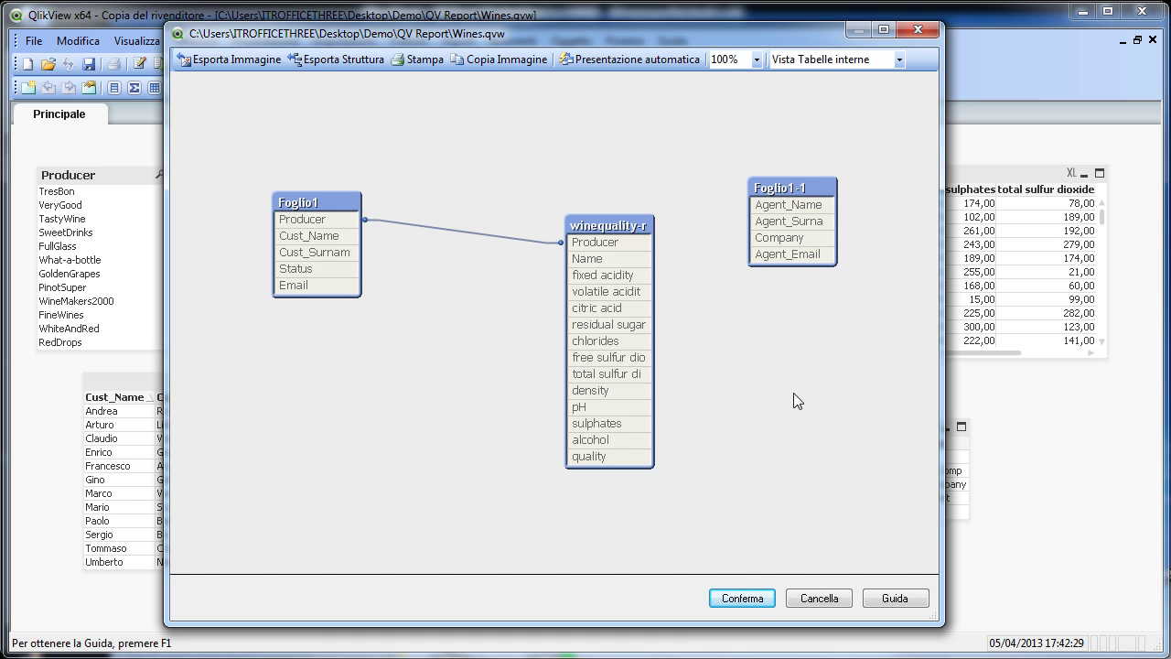
left_click(758, 601)
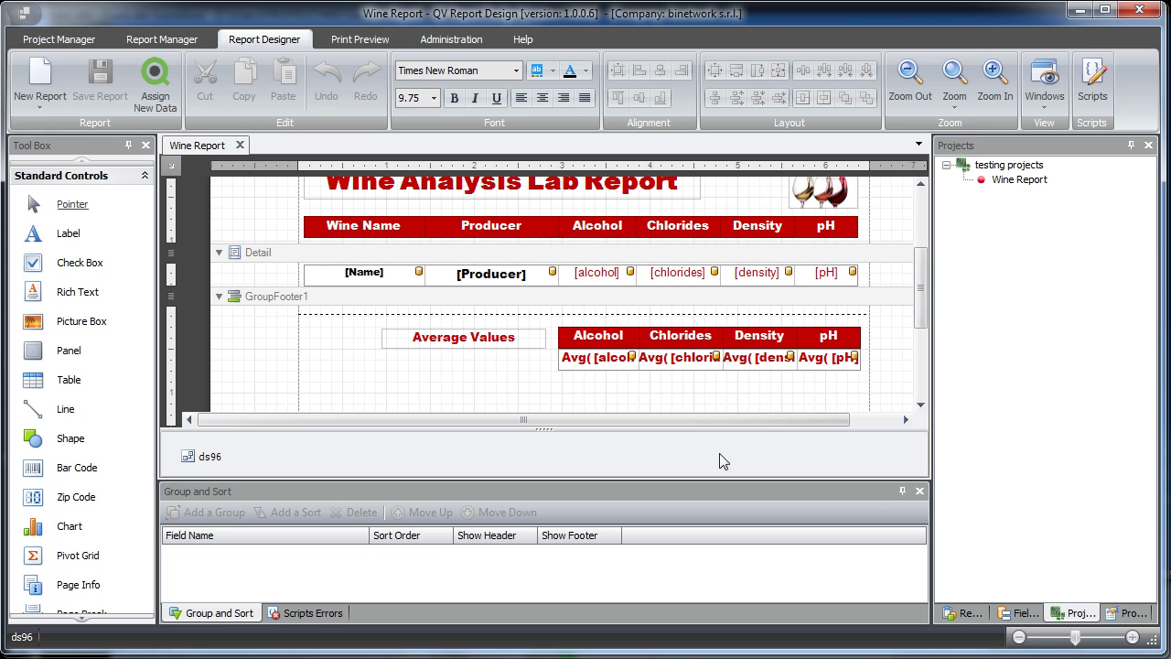
Review the Wine Report's layout and its print preview through the last page, and close the report
scroll(923, 282, "up", 3)
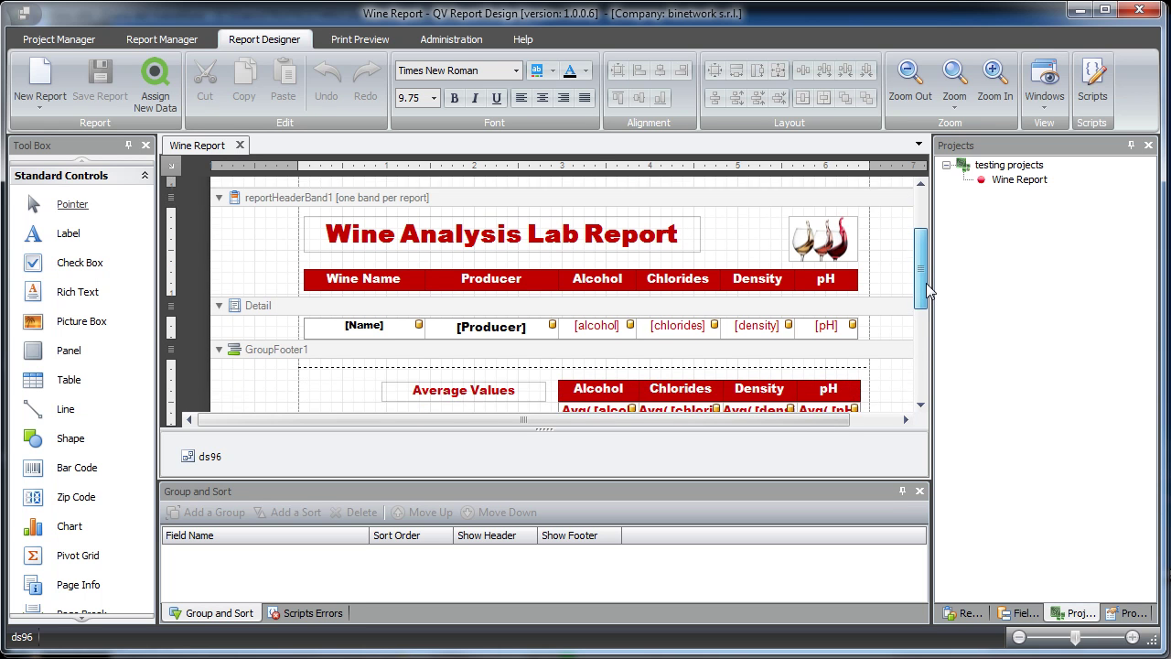
left_click_drag(926, 282, 926, 288)
left_click(359, 44)
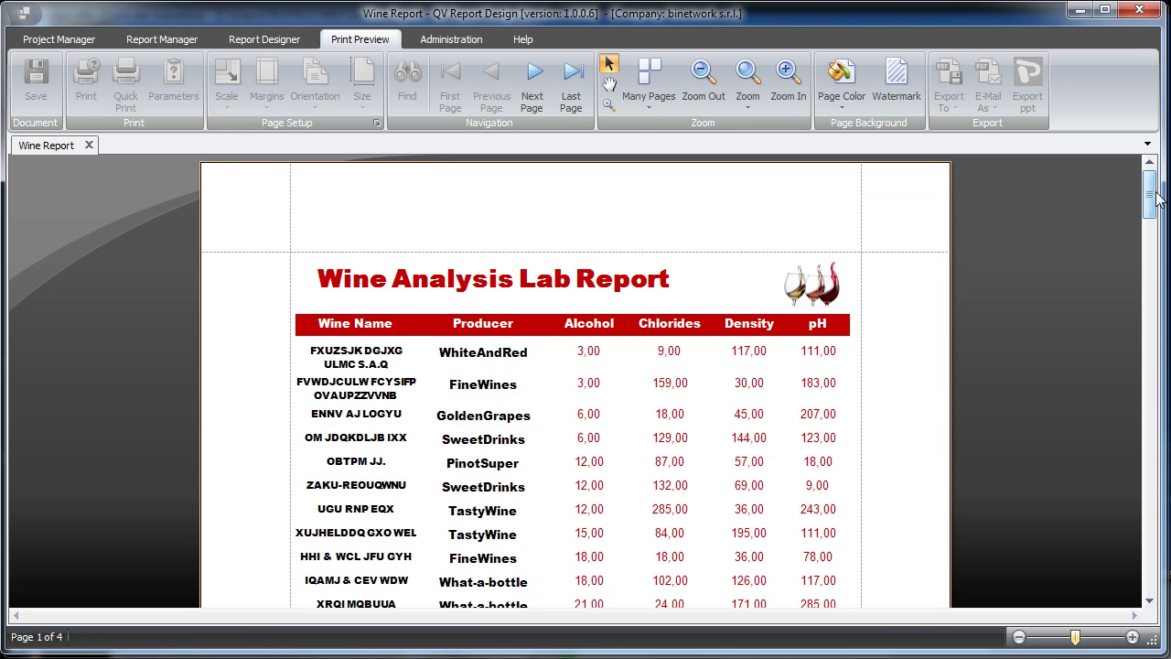
left_click_drag(1153, 199, 1152, 494)
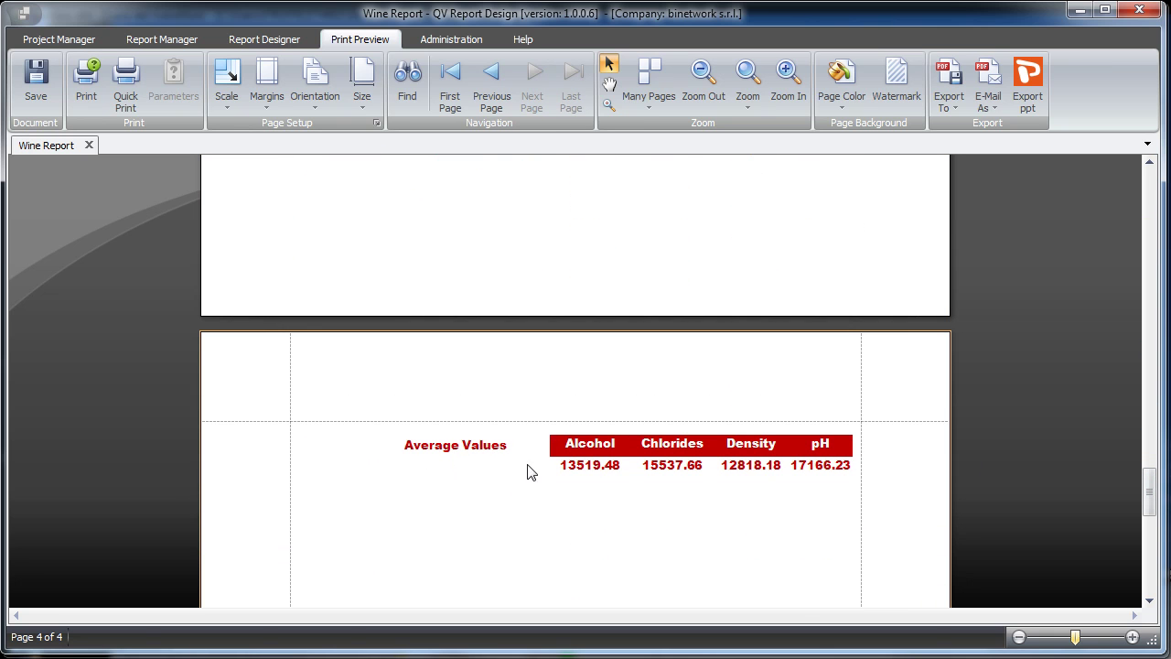
scroll(1154, 505, "up", 15)
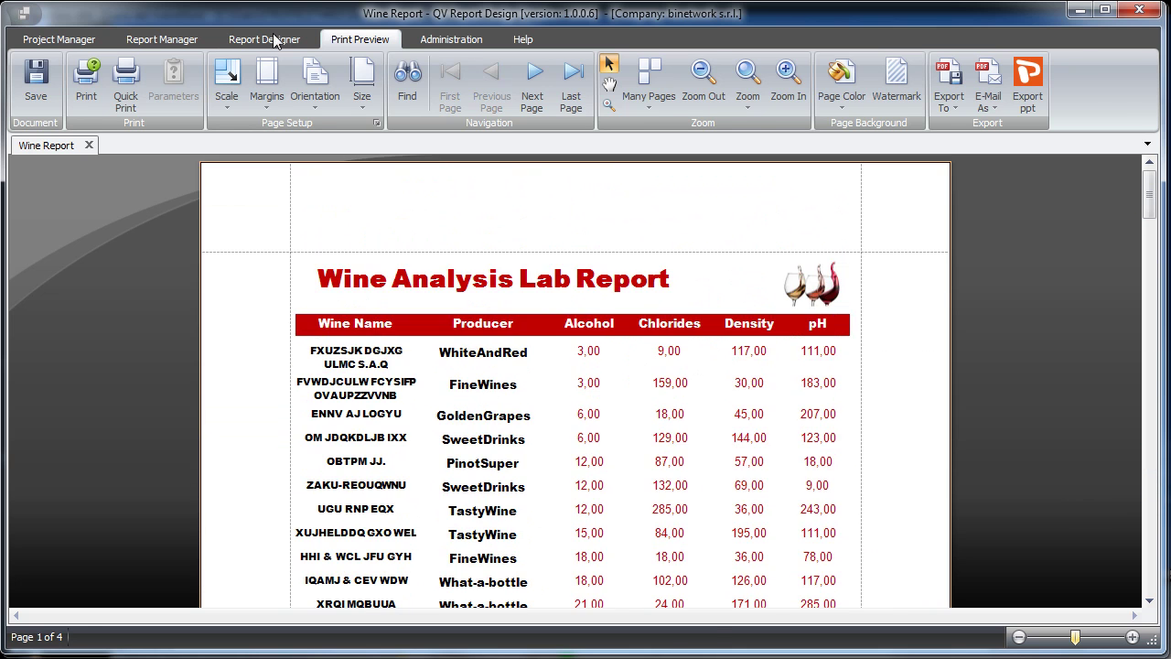
left_click(272, 38)
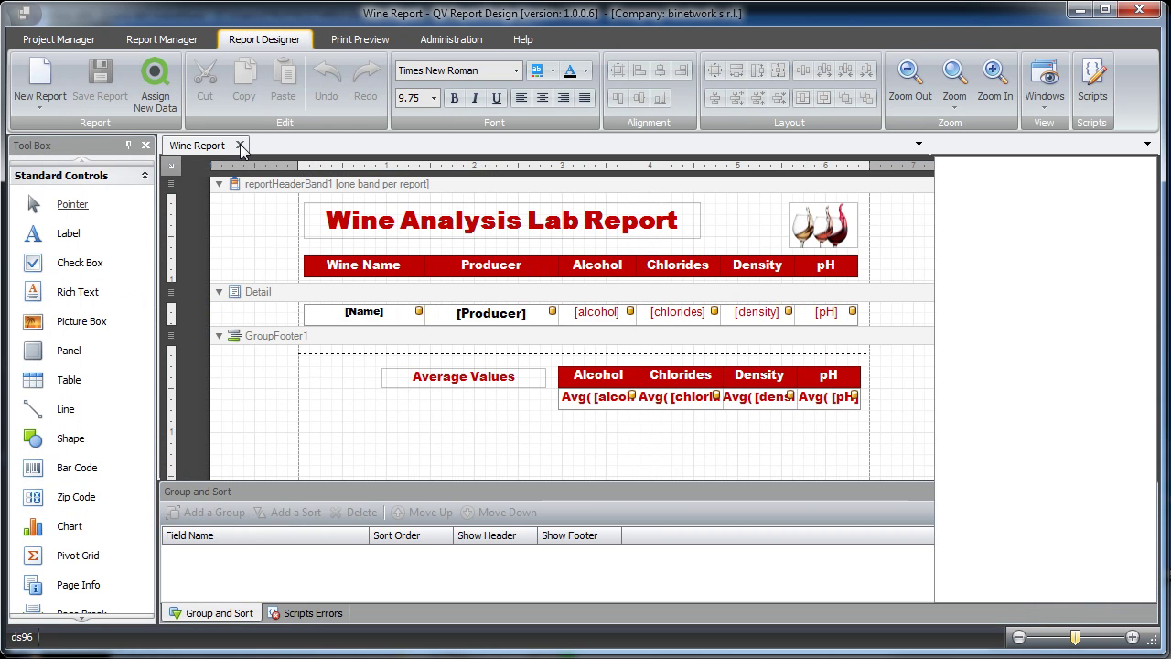
left_click(240, 146)
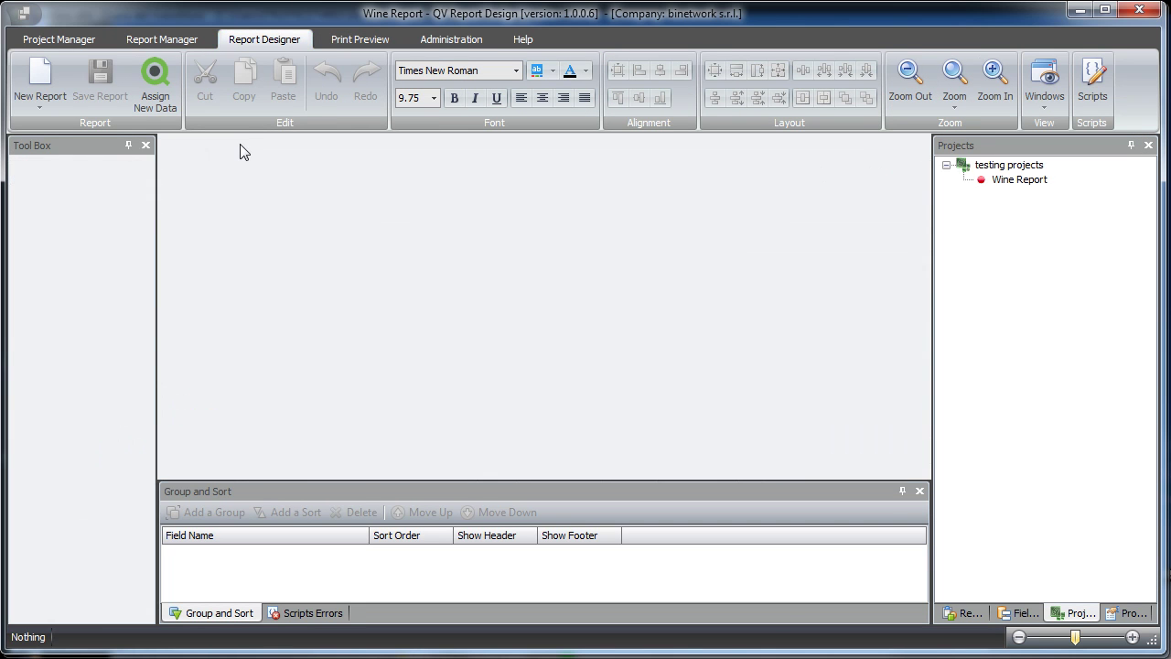
Test the connection of the SMTP settings used for report cycles and exit without changing them
left_click(159, 43)
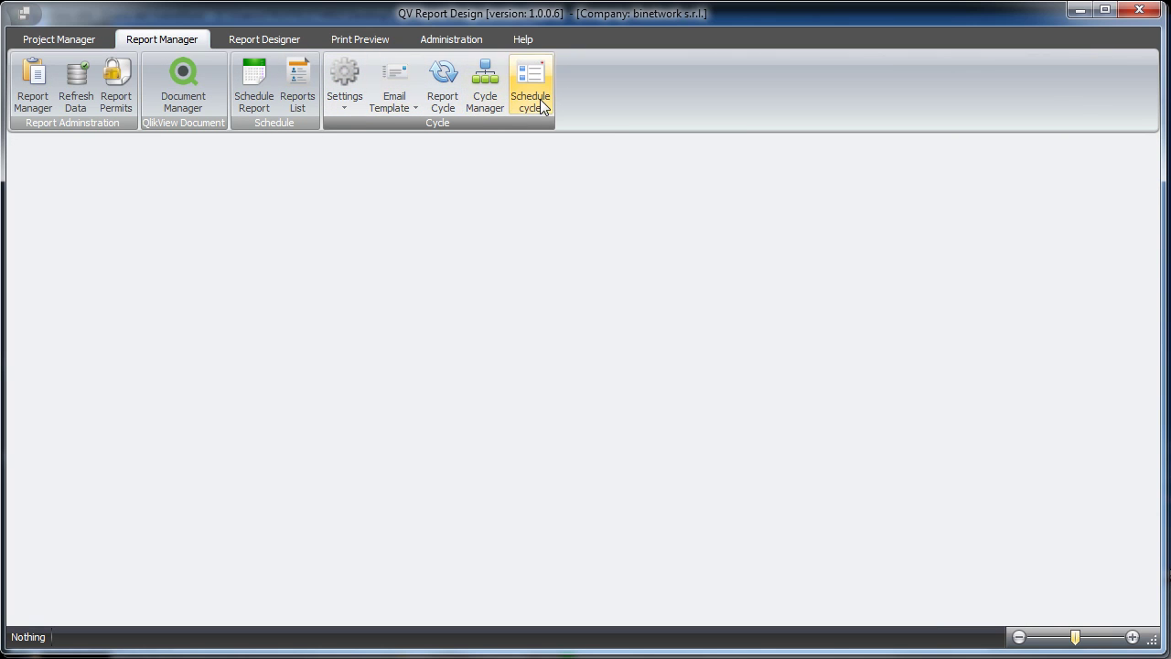
left_click(346, 108)
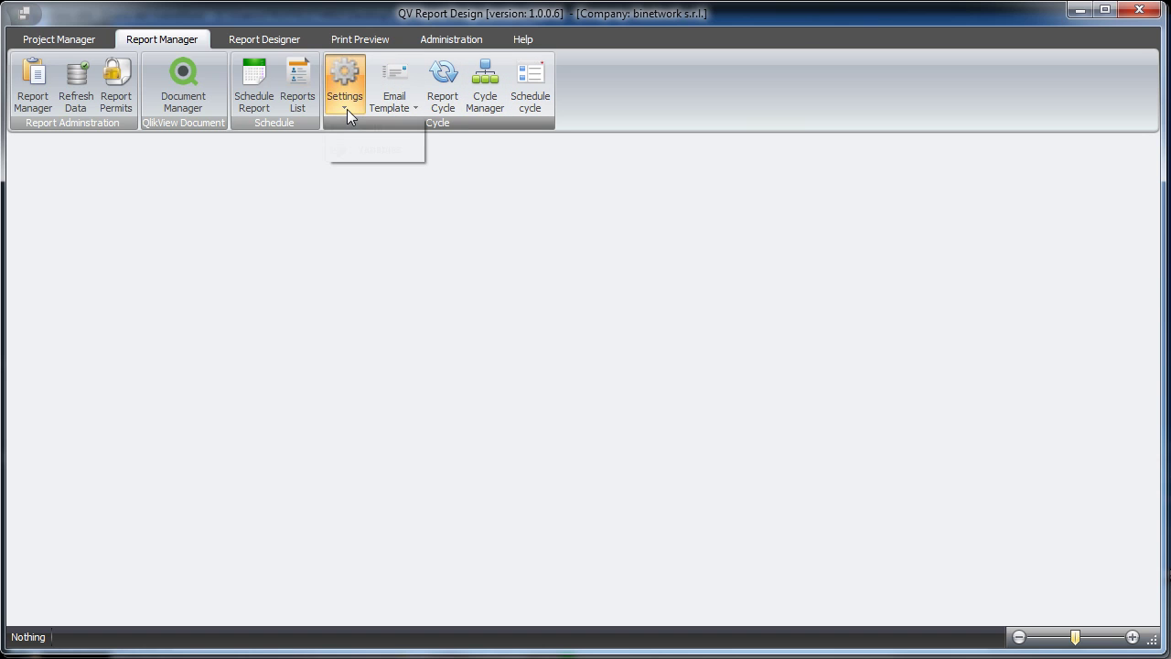
left_click(373, 132)
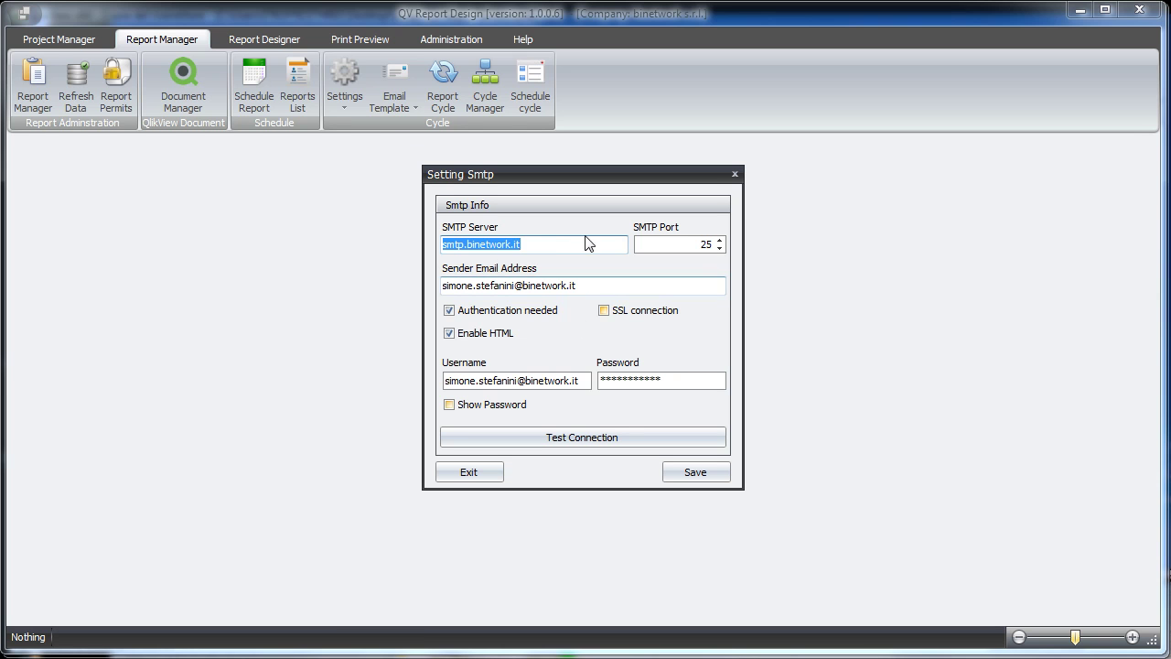
left_click(584, 436)
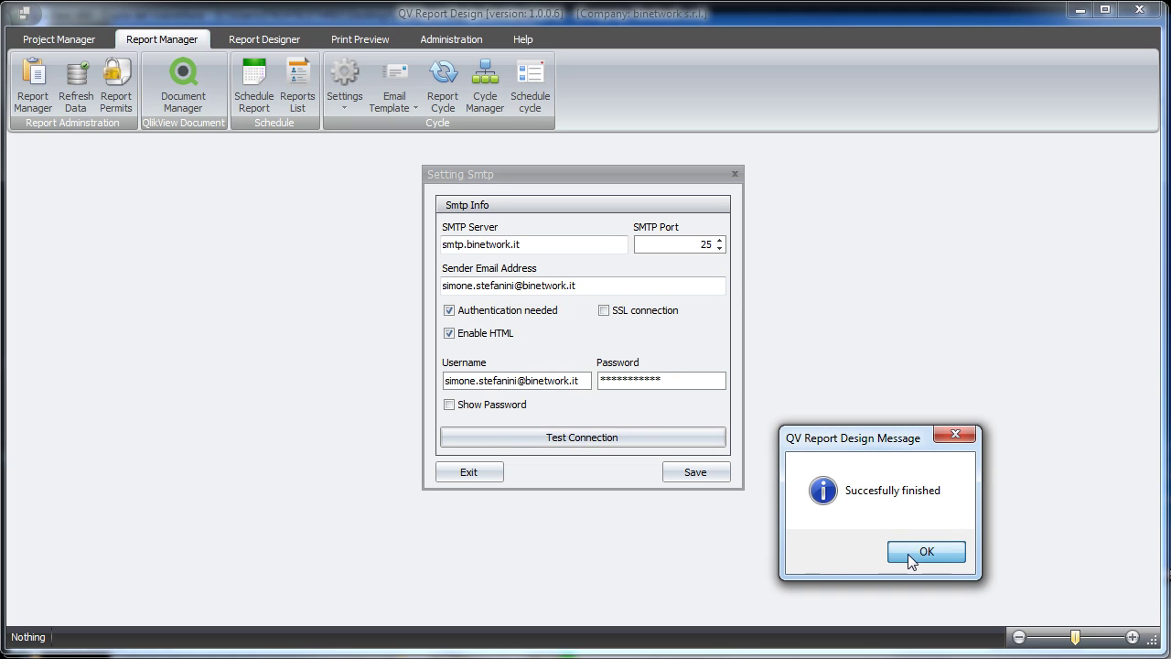
left_click(909, 553)
left_click(479, 475)
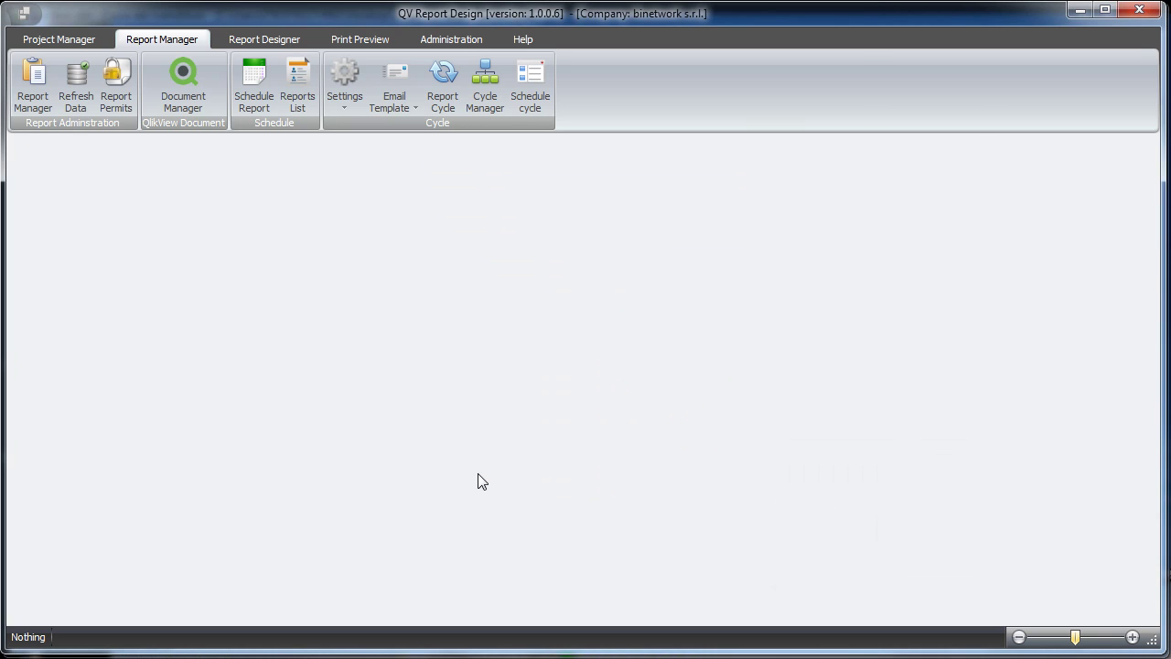
Create an email template named "wine email template" with the subject "wine lab reports"
left_click(399, 110)
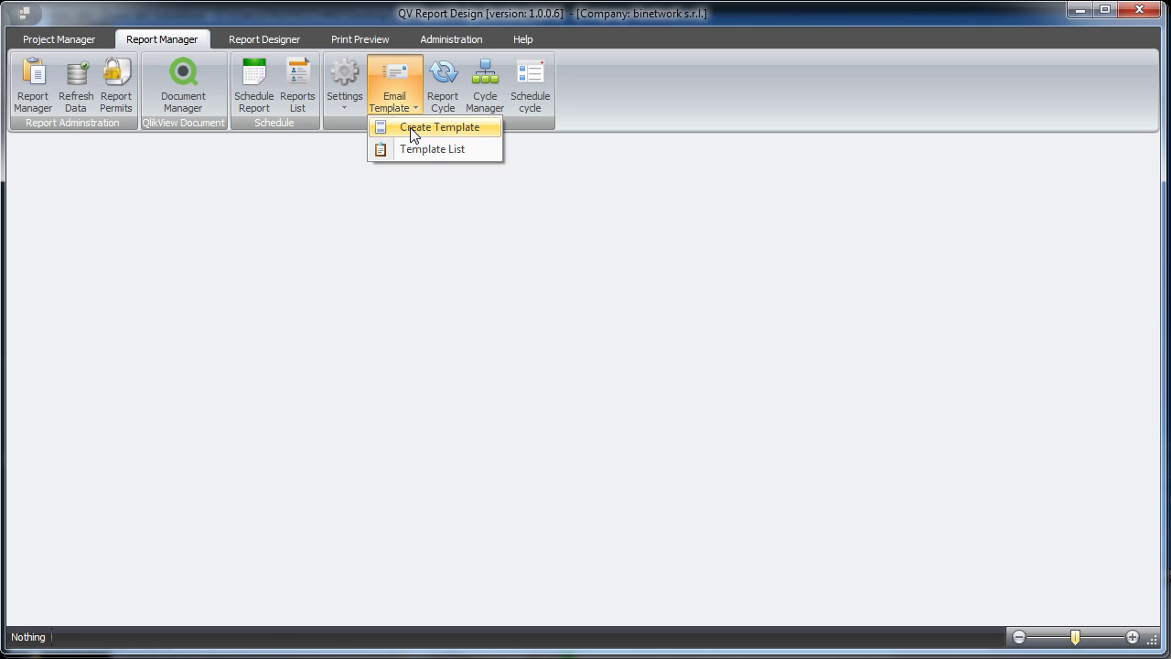
left_click(412, 130)
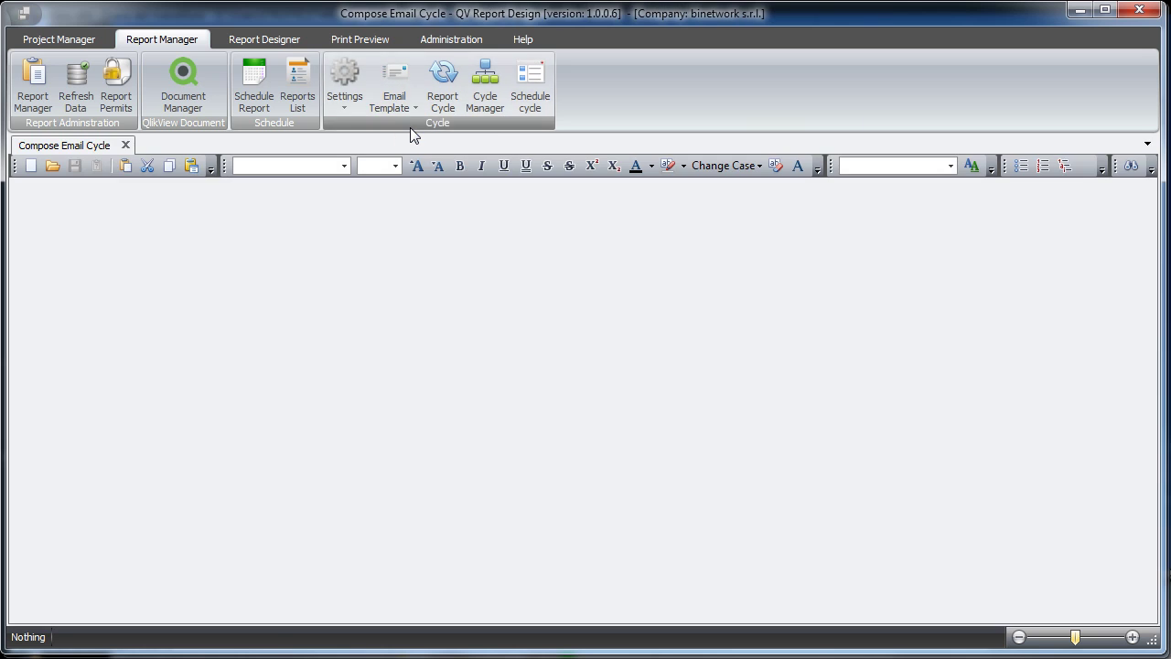
left_click(30, 167)
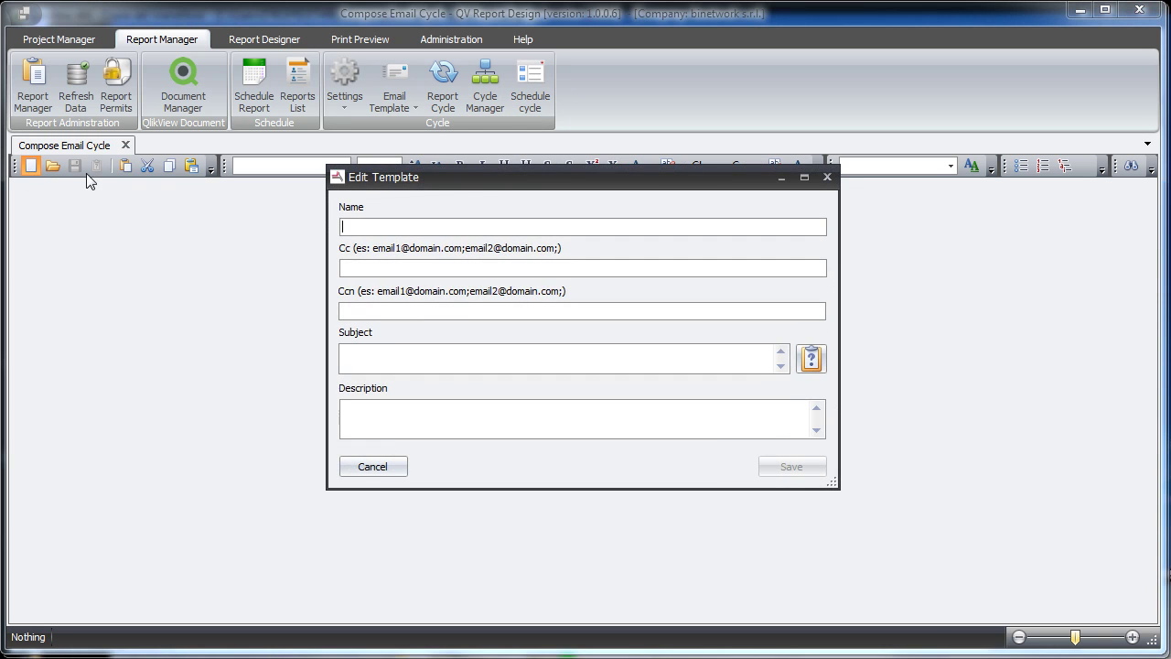
type("wine templ")
key("BackSpace")
key("BackSpace")
key("BackSpace")
key("BackSpace")
key("BackSpace")
type("email template")
left_click(394, 349)
type("wine lab reports")
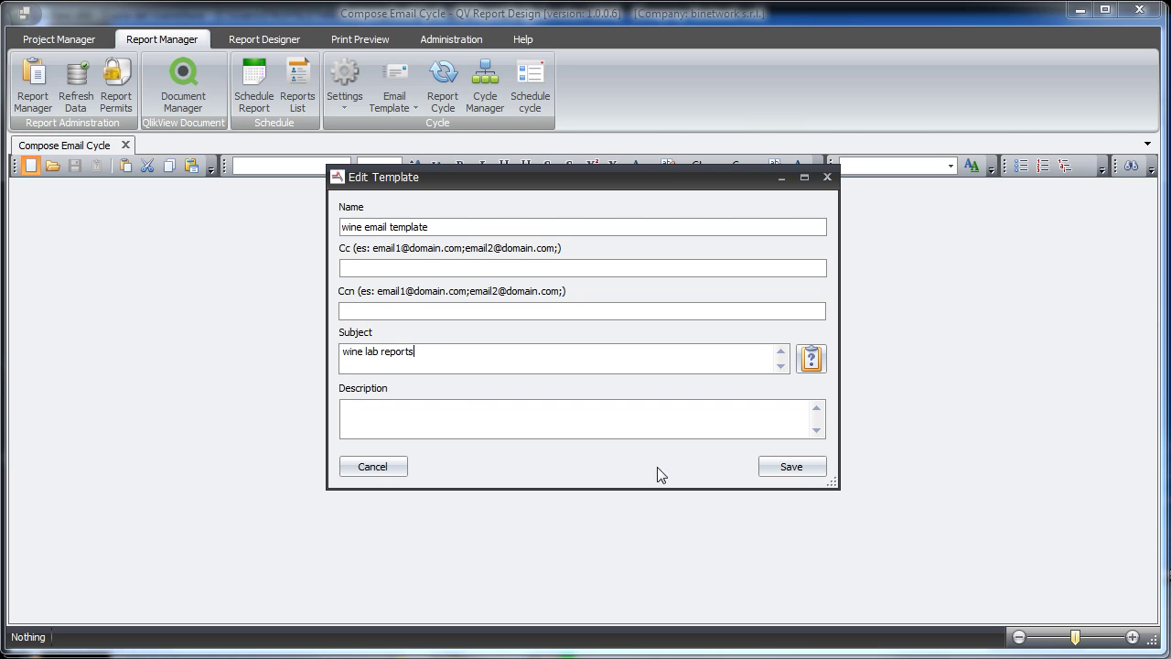
left_click(776, 472)
left_click(924, 552)
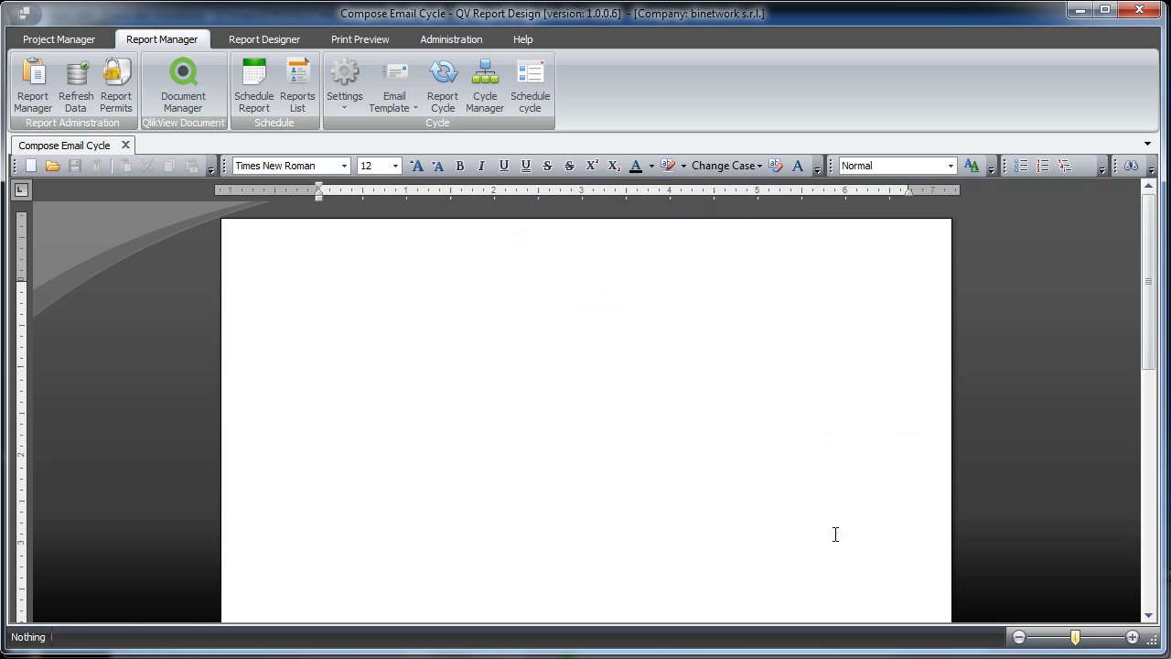
Write the template body as "dear mr....", "here's the results..." and "regards" on separate lines, save it and close it
type("dear mr.... ")
type("here's the results... ")
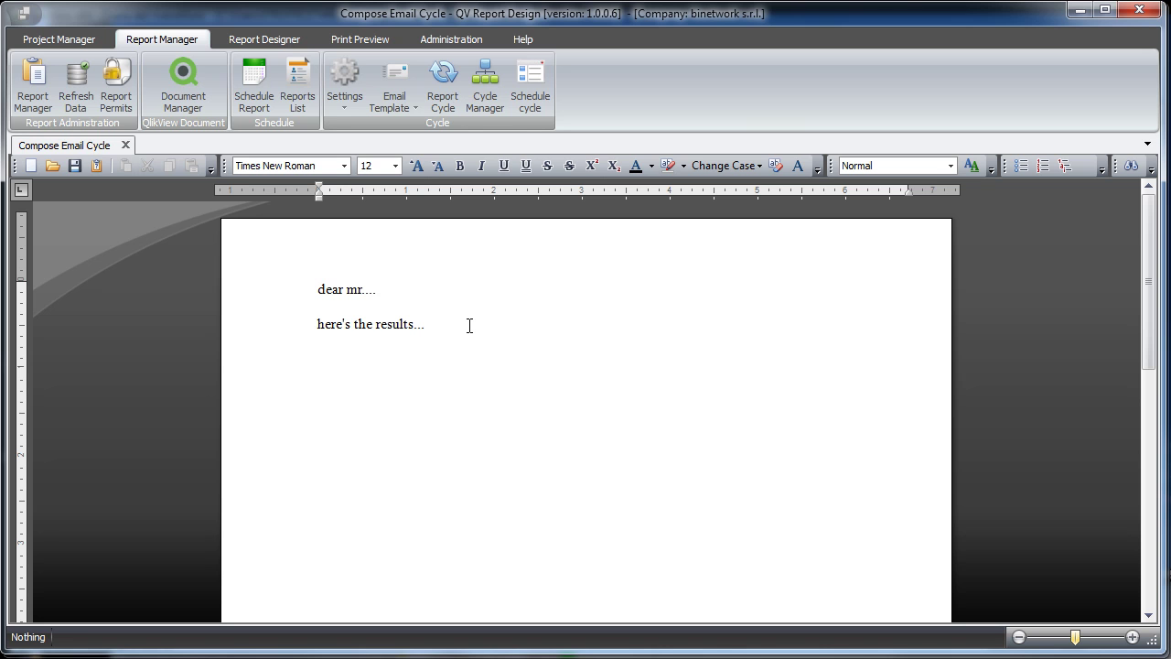
type("regards")
left_click(77, 168)
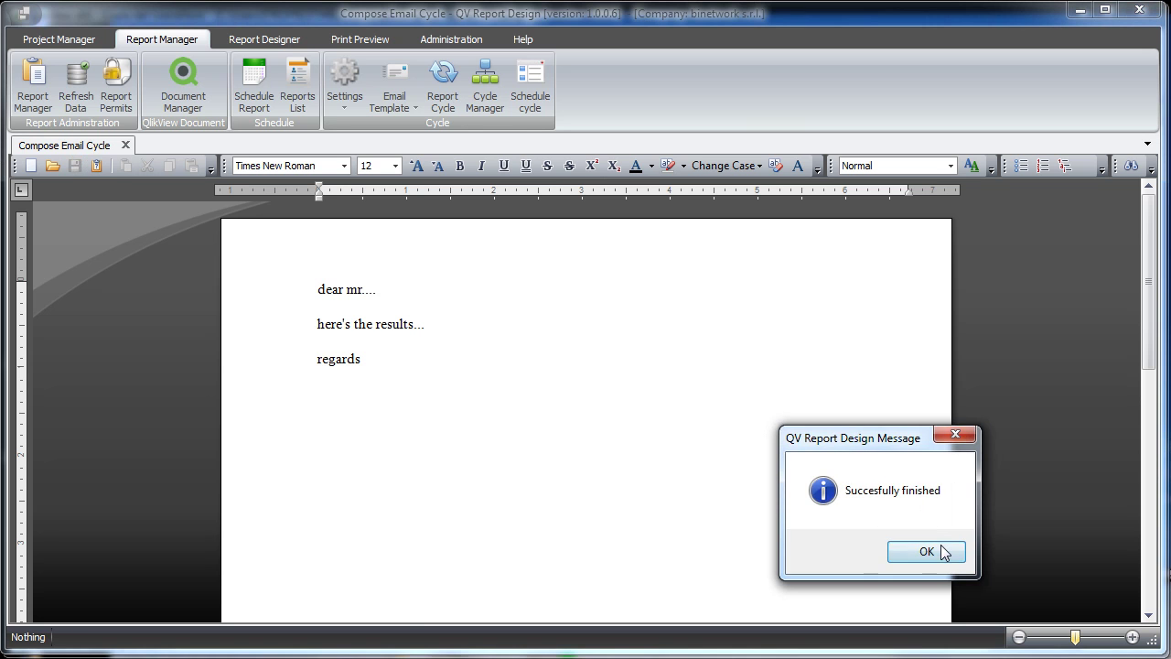
left_click(935, 549)
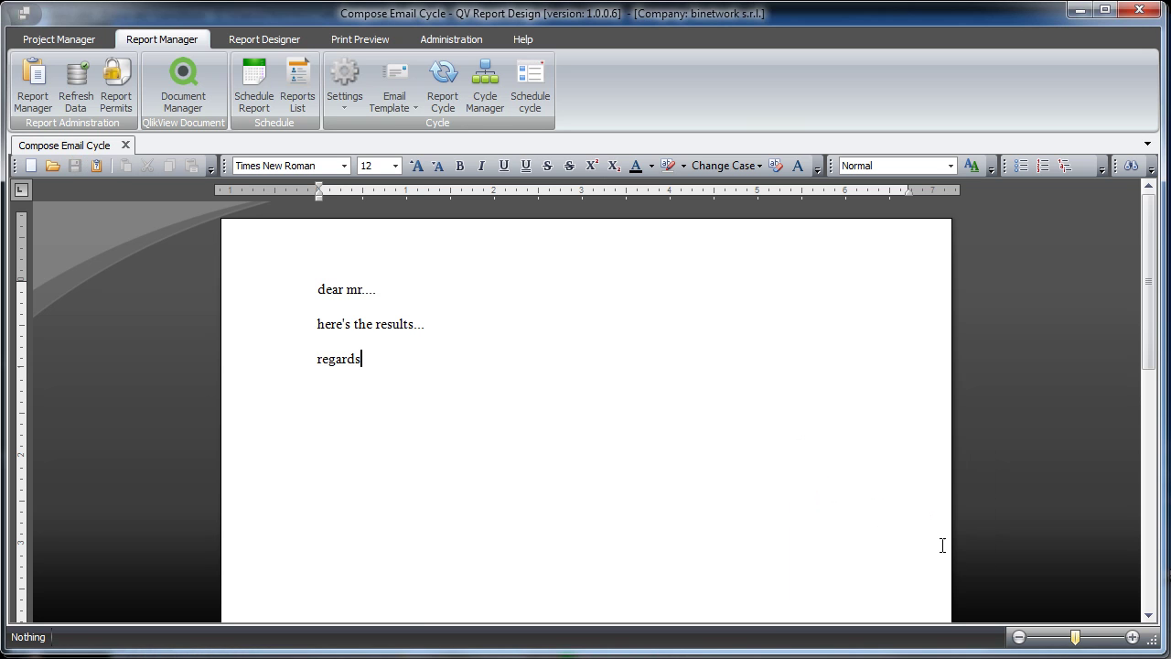
left_click(125, 146)
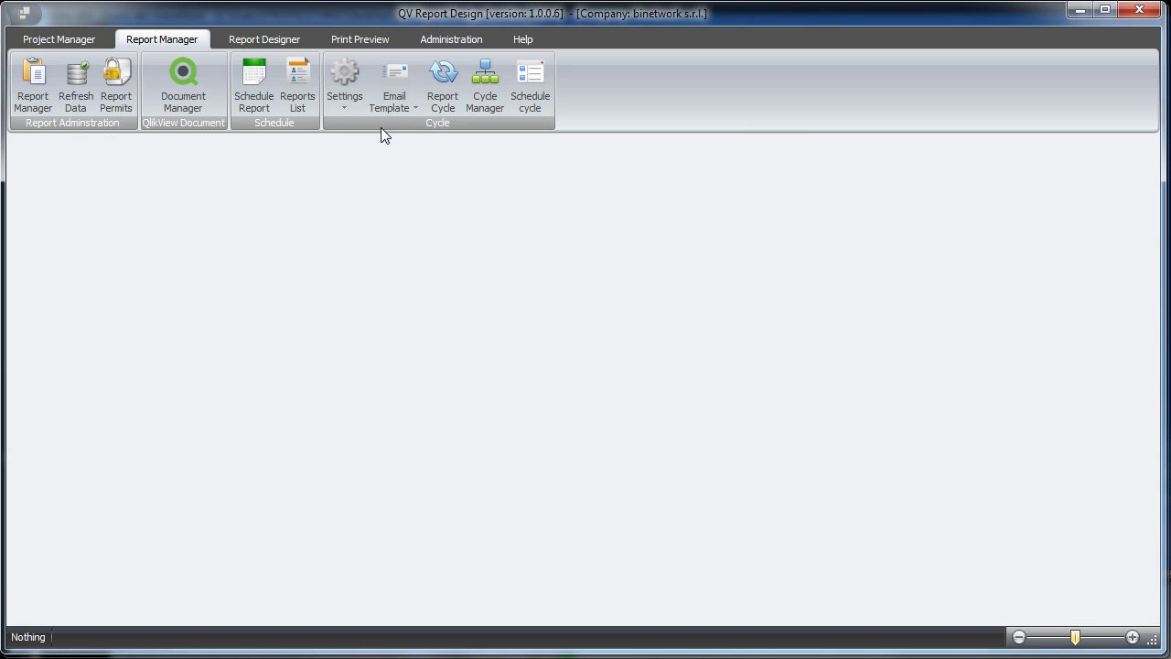
Start a new report cycle named "sending to agents" of type email, using the wine email template
left_click(445, 103)
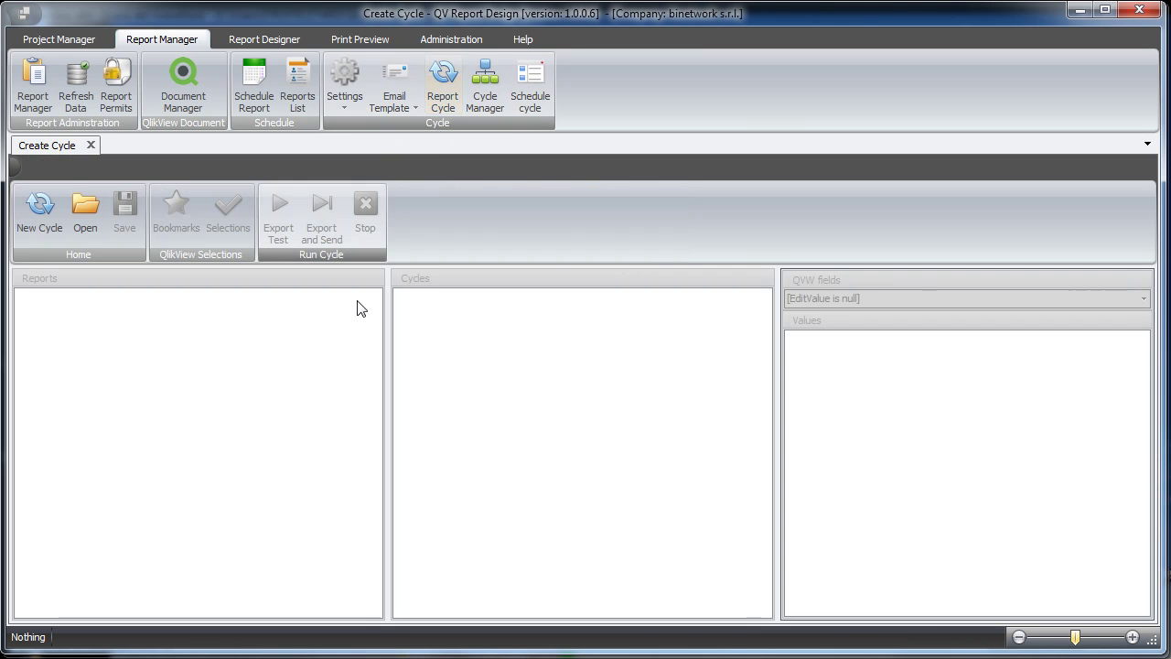
left_click(46, 228)
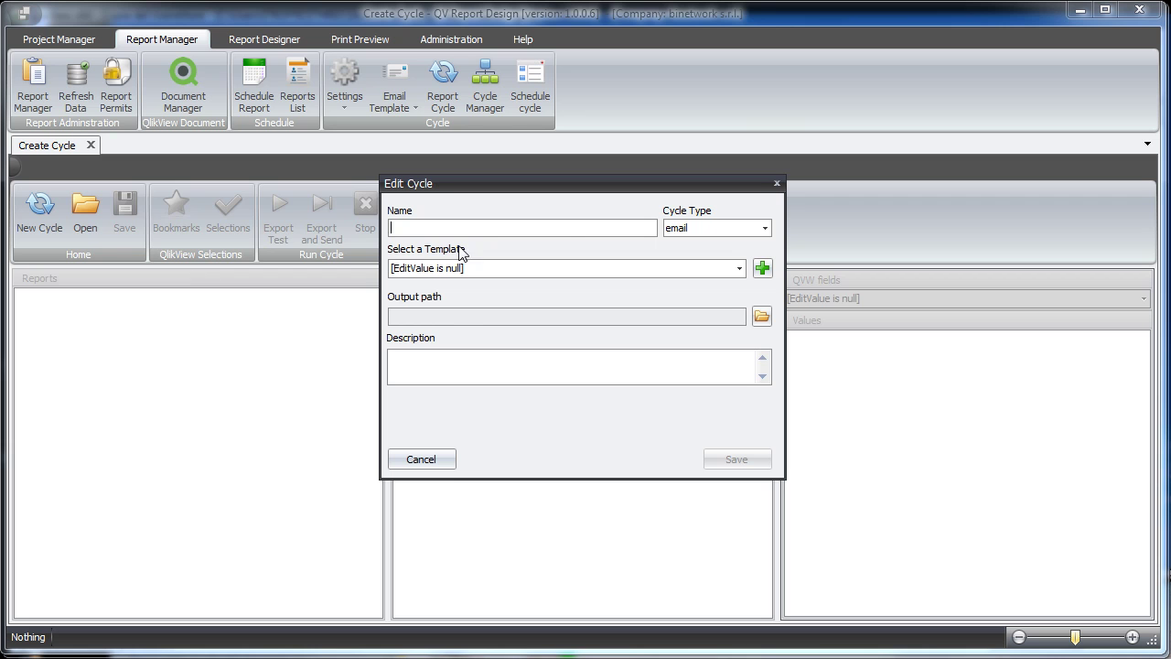
left_click(565, 229)
type("sending to agents")
left_click(767, 230)
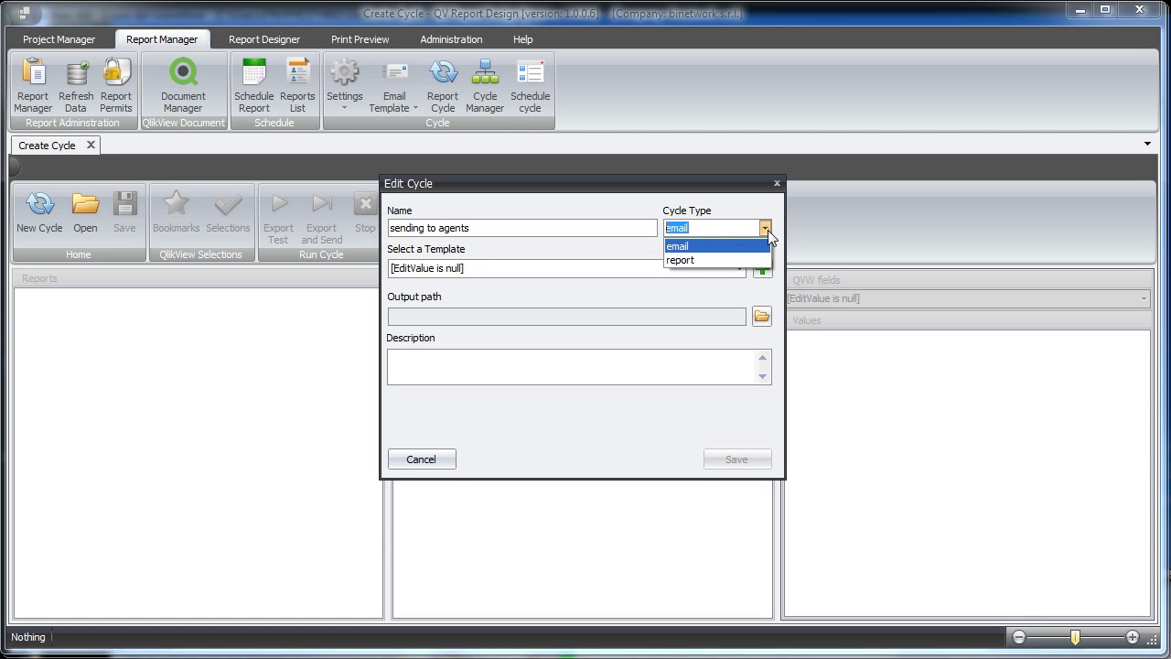
left_click(693, 249)
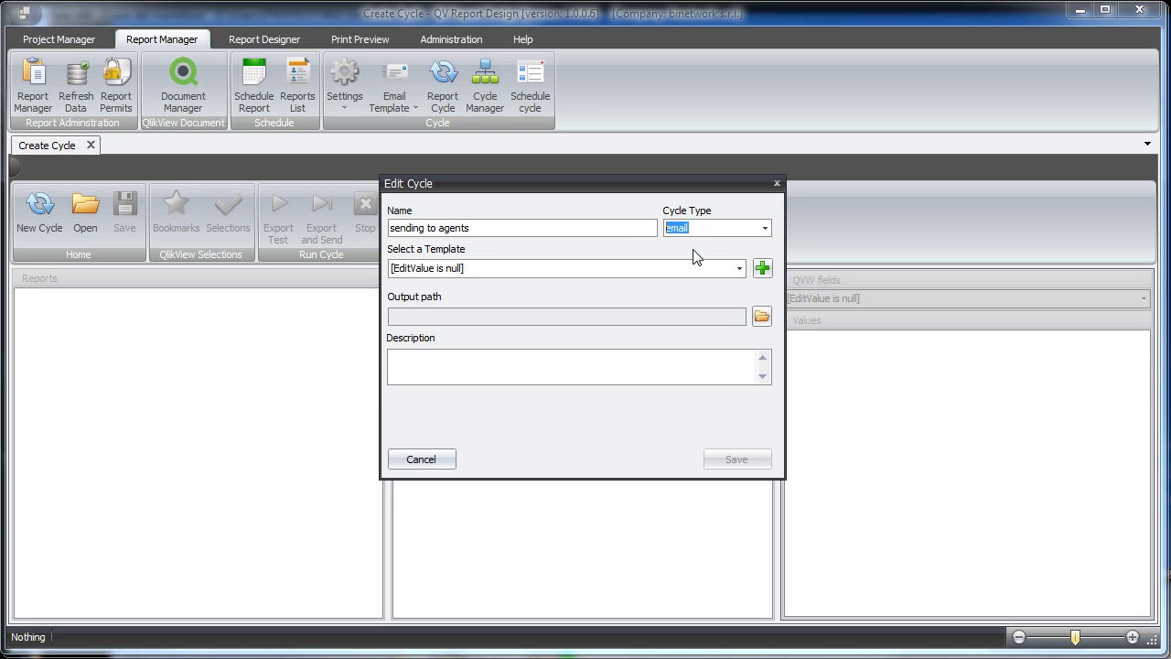
left_click(740, 270)
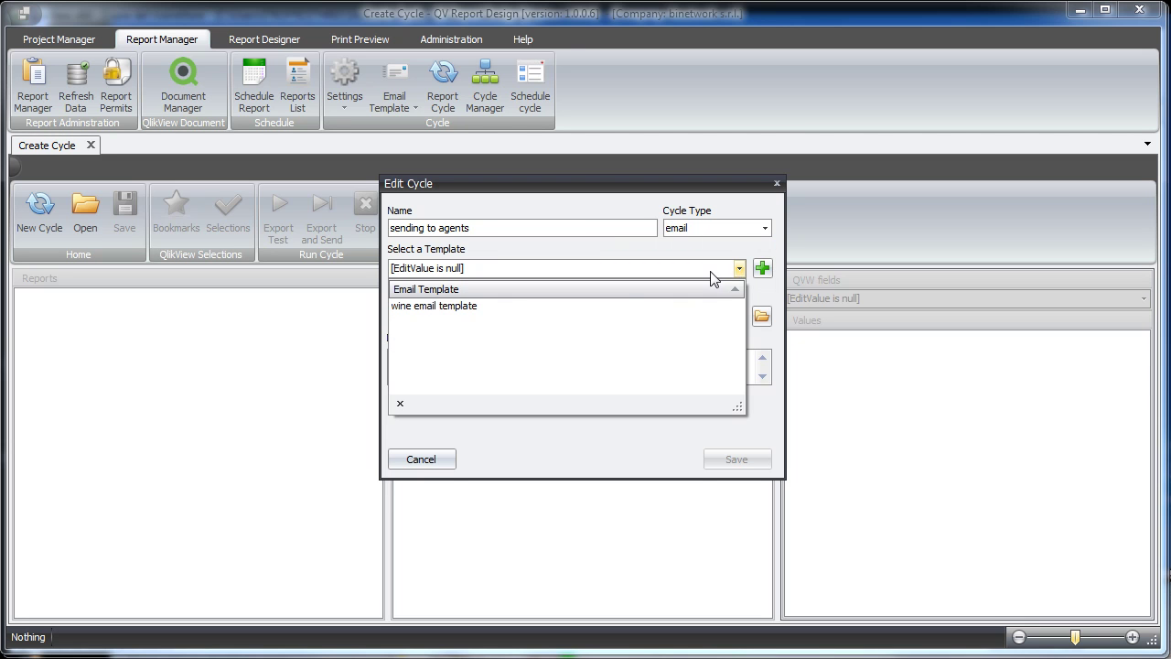
left_click(466, 309)
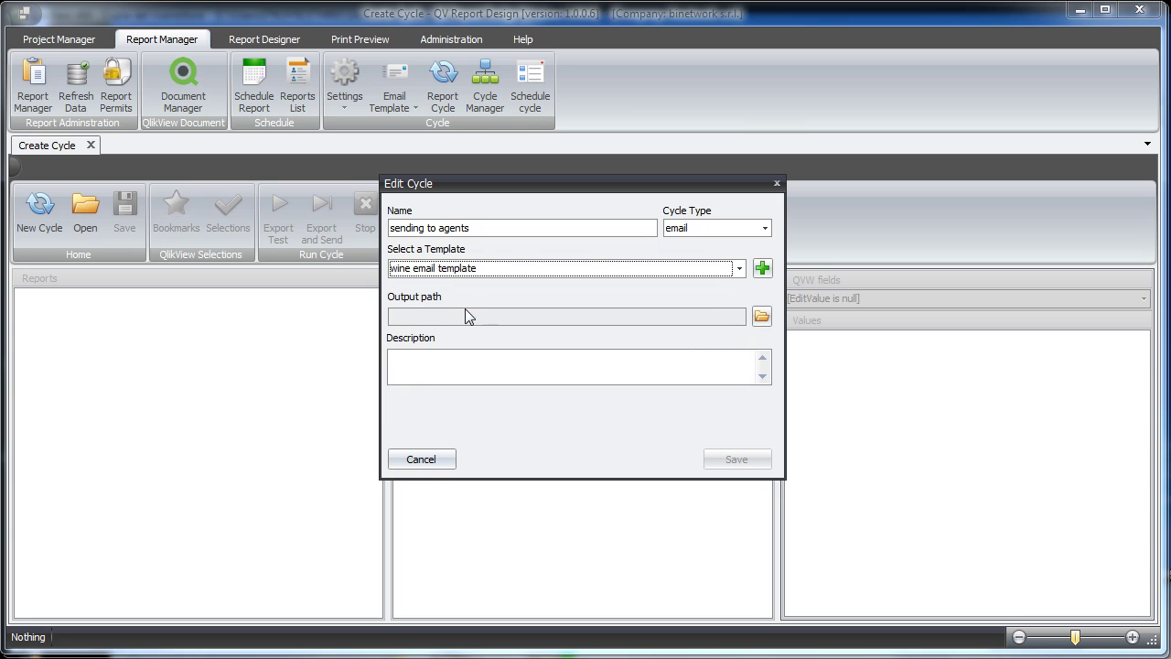
Set the cycle's output path to the Demo folder on the Desktop and save the cycle
left_click(761, 320)
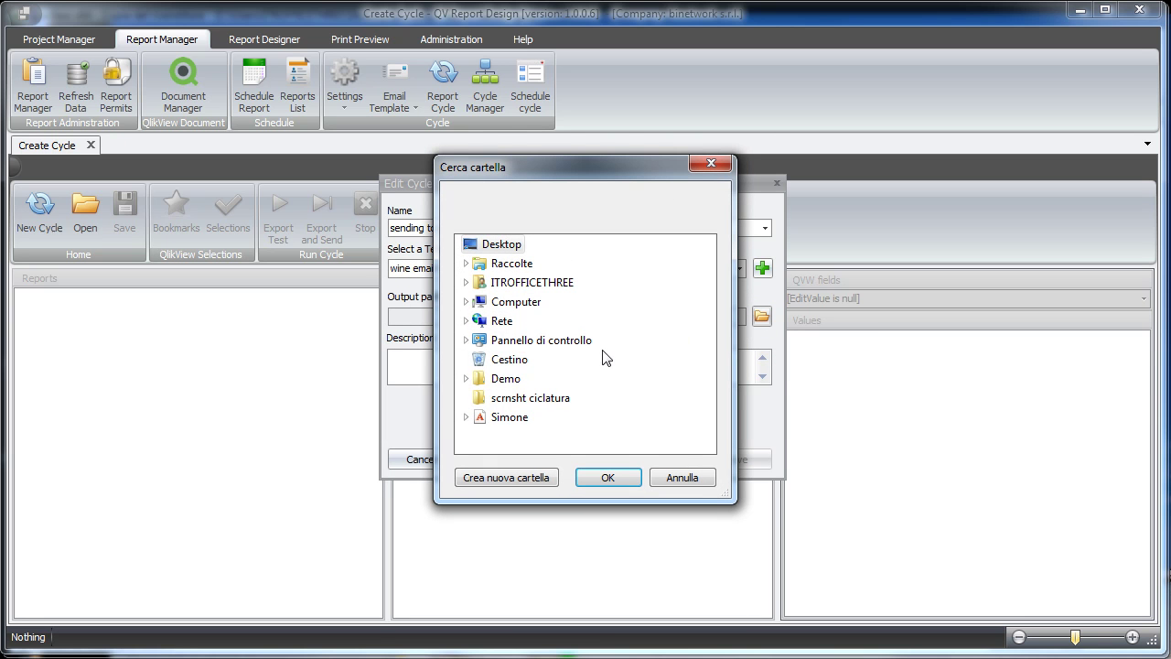
left_click(506, 378)
left_click(607, 478)
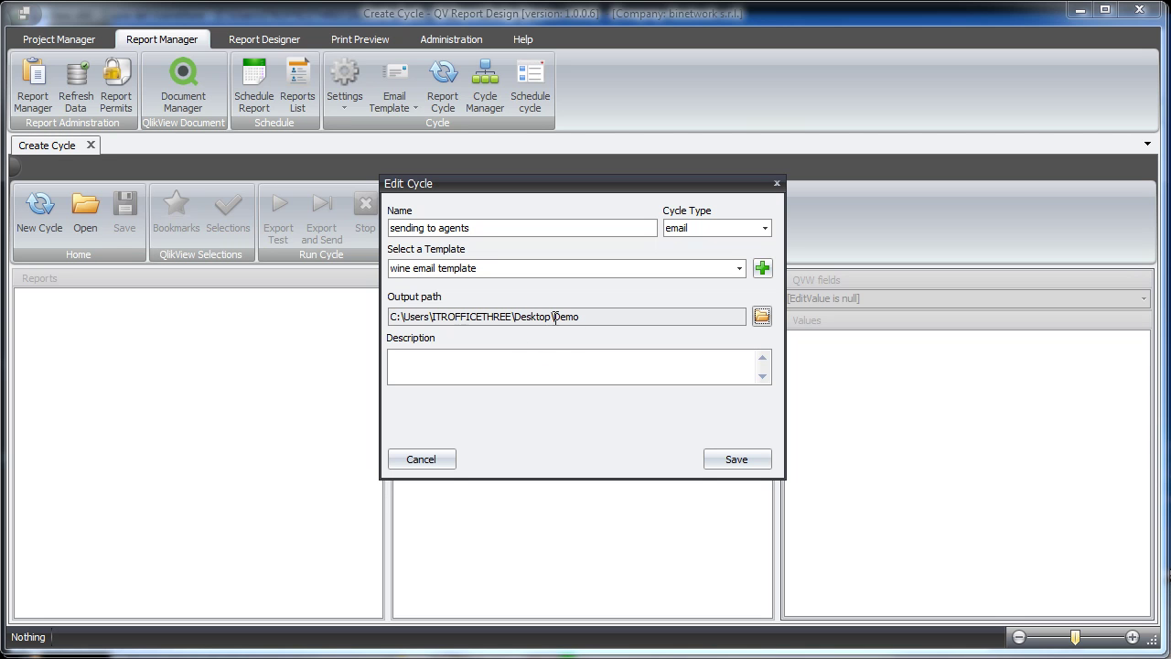
left_click_drag(555, 313, 589, 317)
left_click(747, 457)
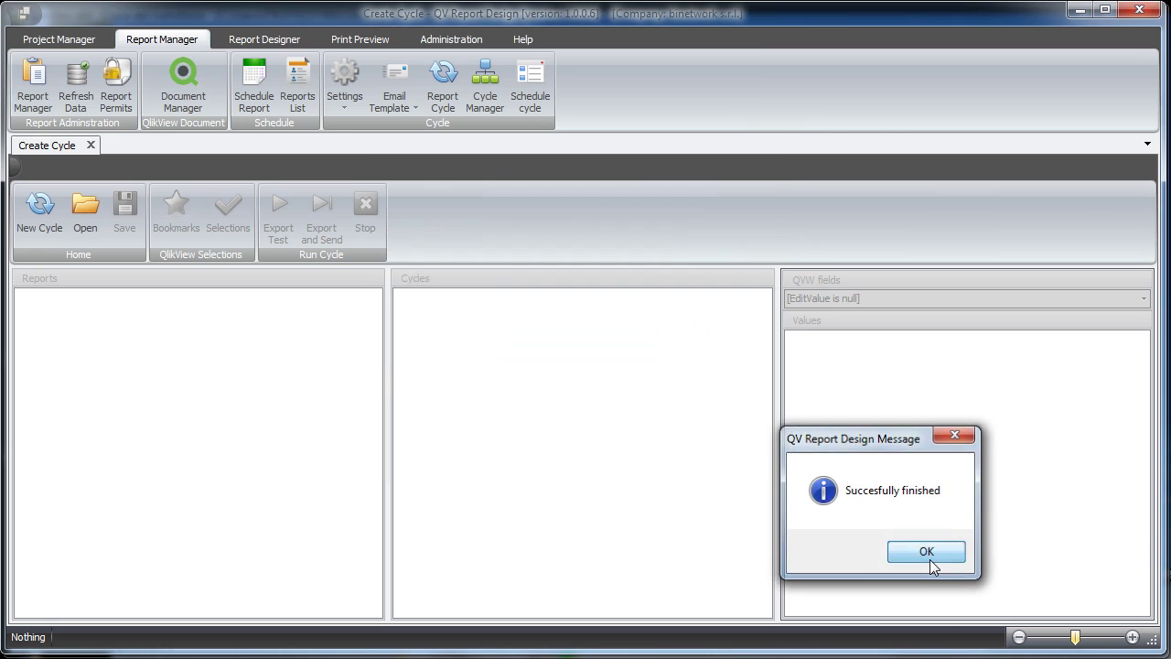
left_click(853, 552)
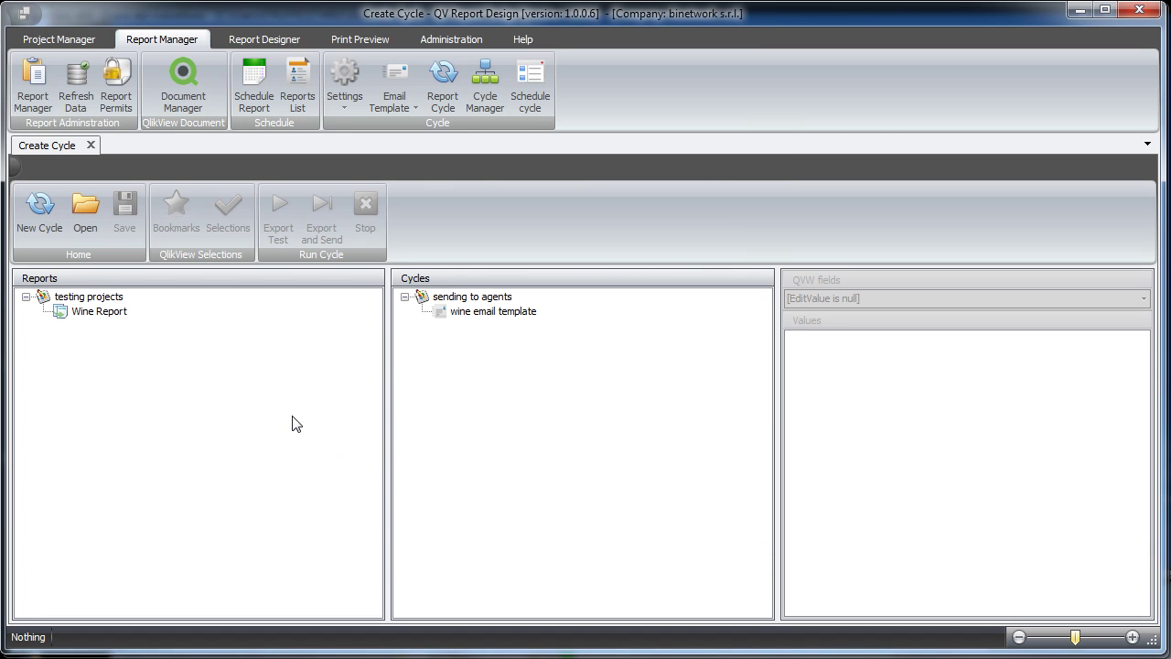
Add the Wine Report to the cycle under the wine email template and set its export format to Excel
left_click(99, 312)
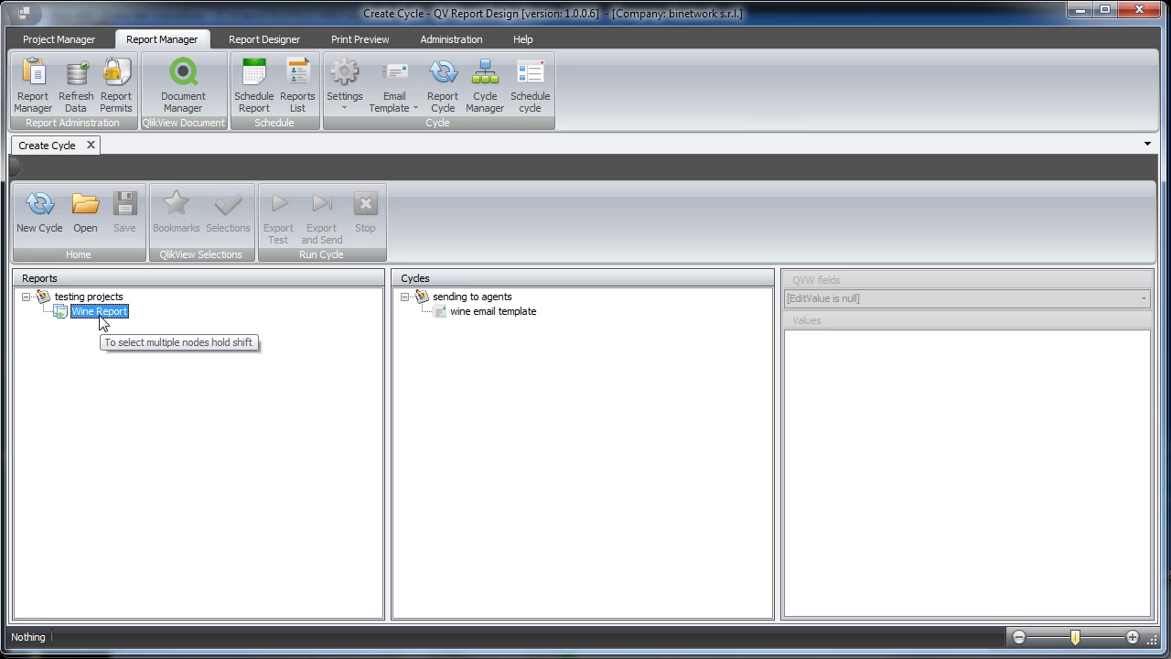
left_click_drag(101, 320, 502, 315)
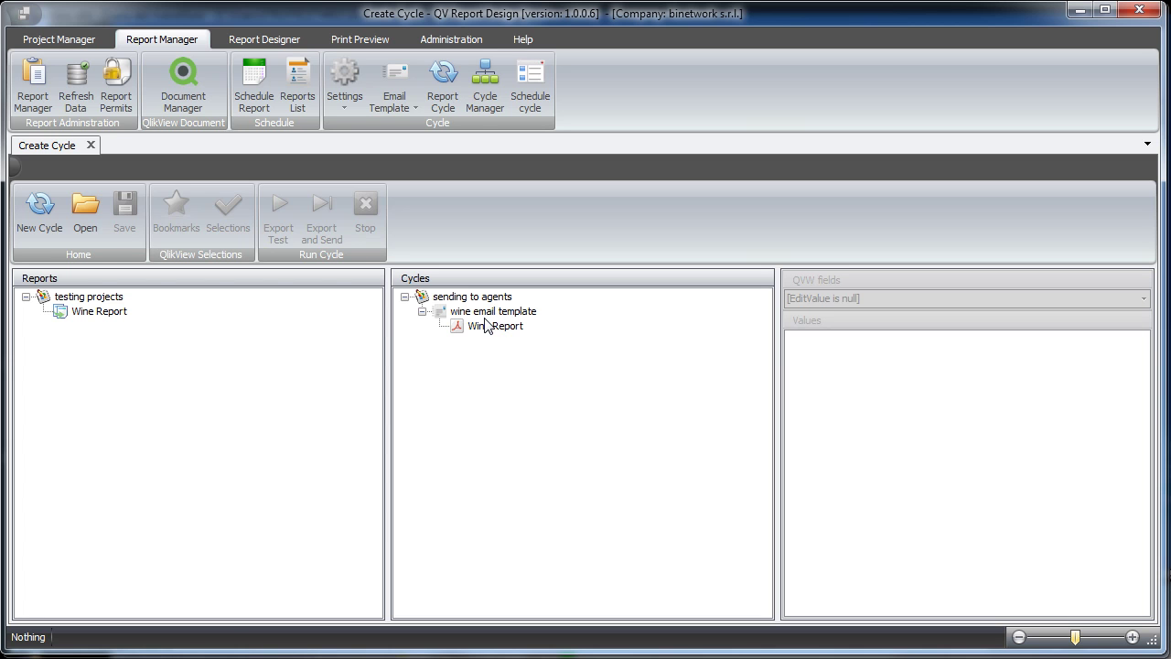
left_click(487, 328)
right_click(492, 324)
mouse_move(499, 331)
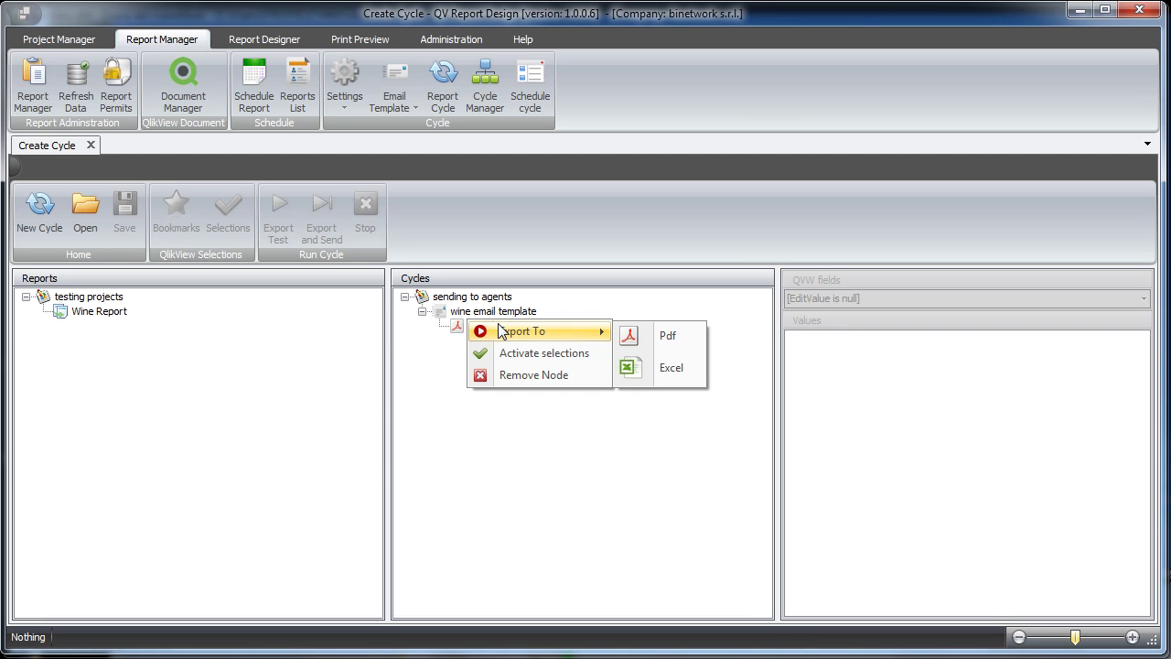
left_click(661, 370)
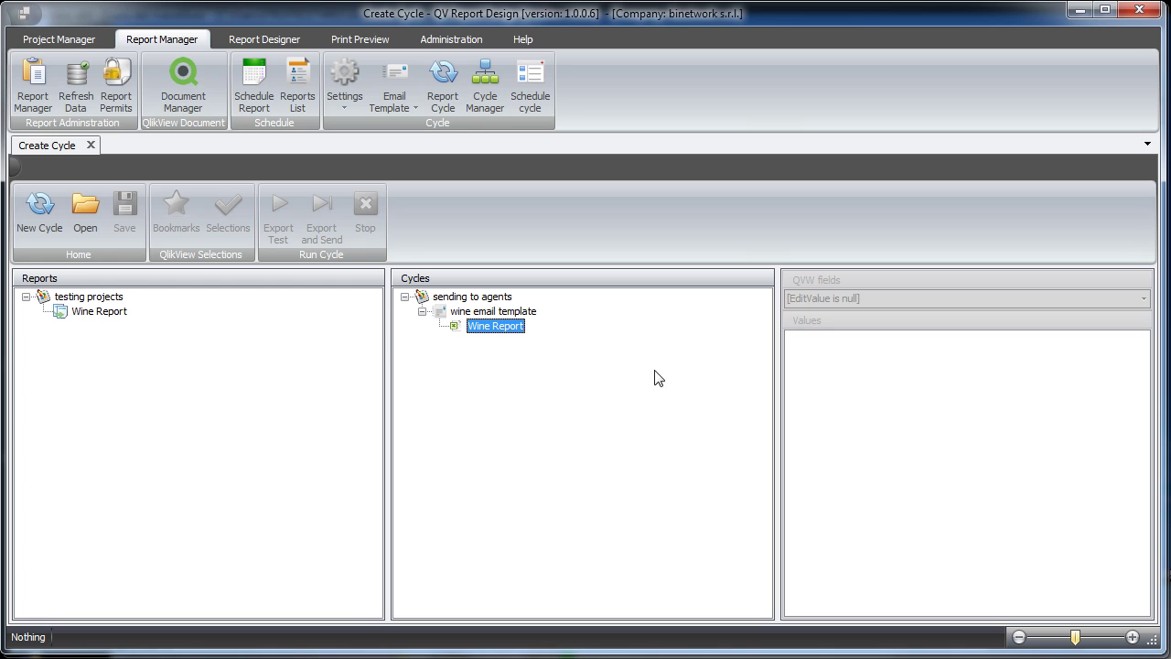
Activate selections for the cycle's Wine Report and add all values of the Email field to it
right_click(505, 325)
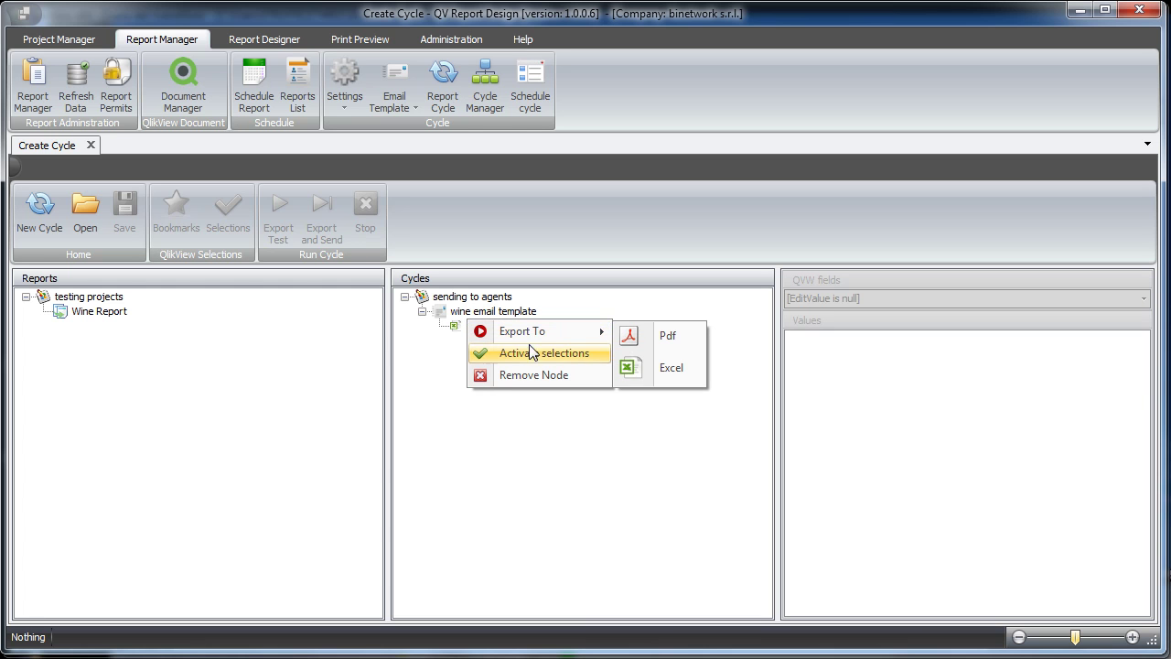
left_click(534, 354)
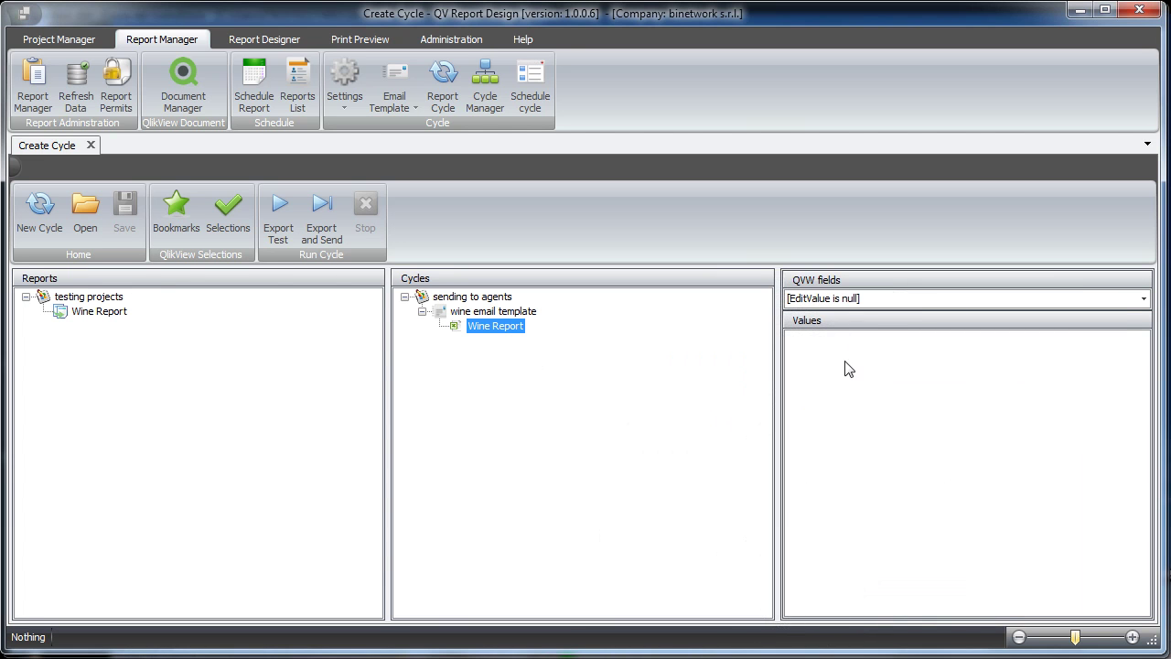
left_click(844, 302)
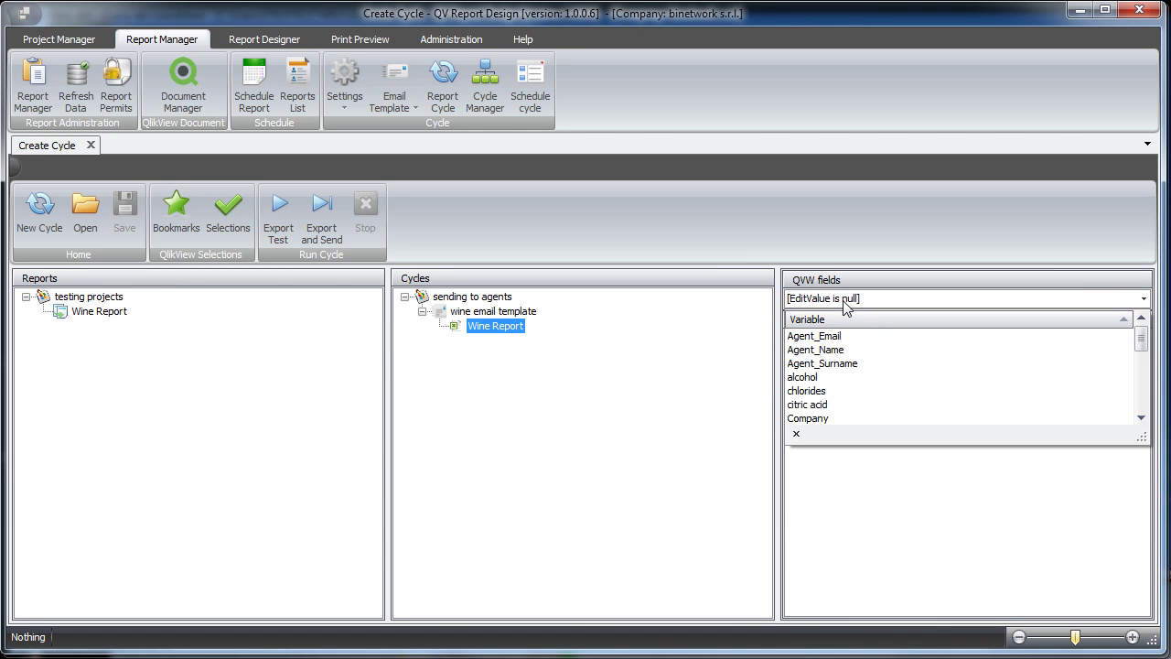
left_click_drag(1145, 351, 1144, 368)
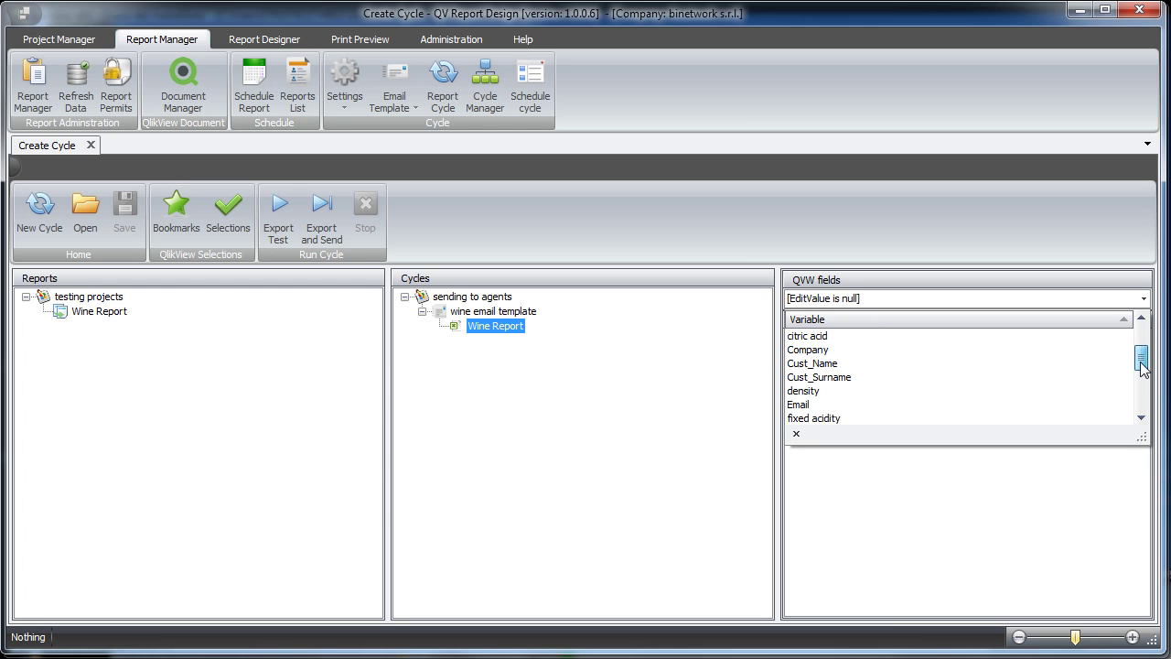
left_click(830, 406)
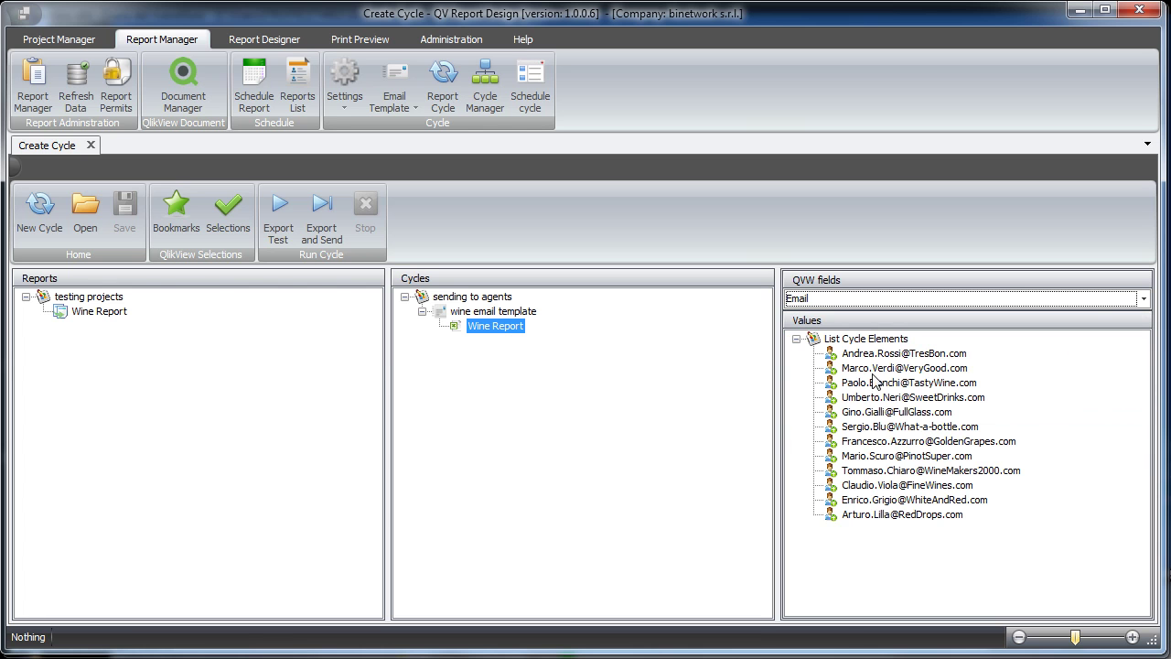
left_click(892, 515)
left_click(889, 358, "shift")
left_click_drag(888, 360, 497, 336)
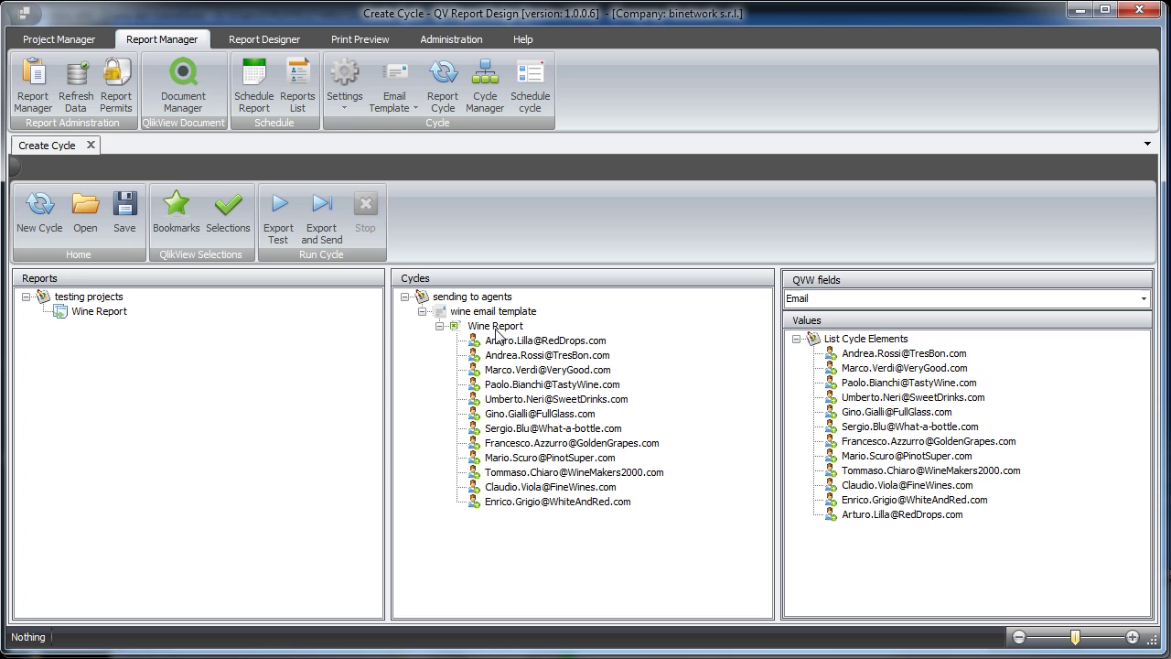
Add all values of the Agent_Email field to the cycle's Wine Report as well
left_click(829, 300)
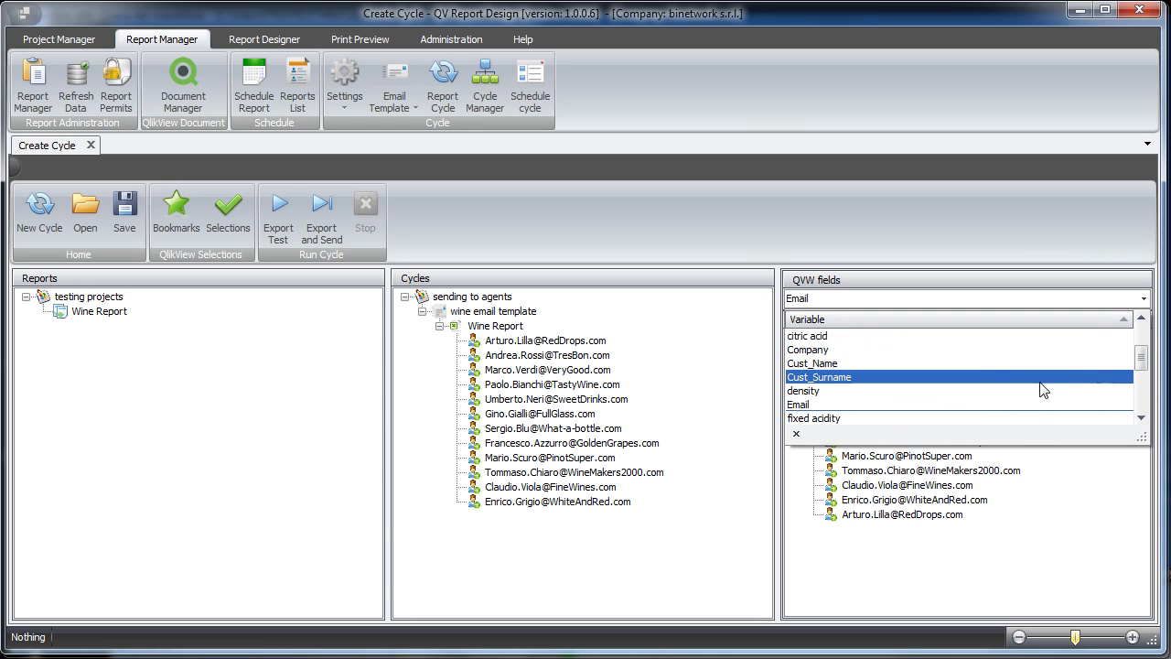
scroll(1006, 375, "up", 2)
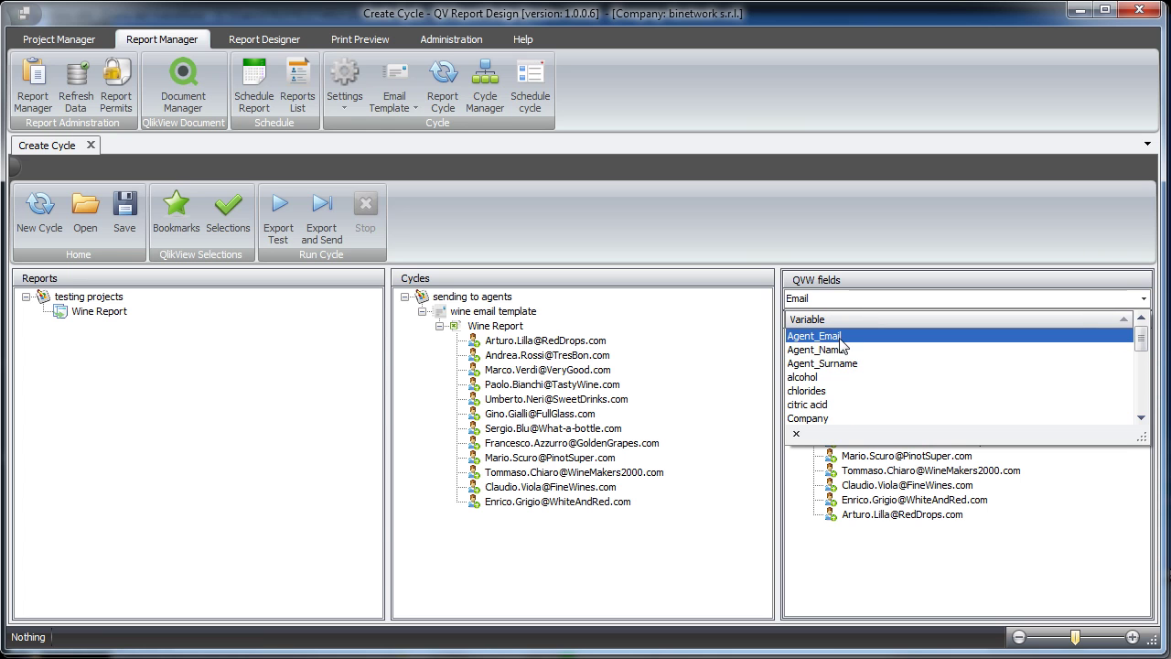
left_click(840, 337)
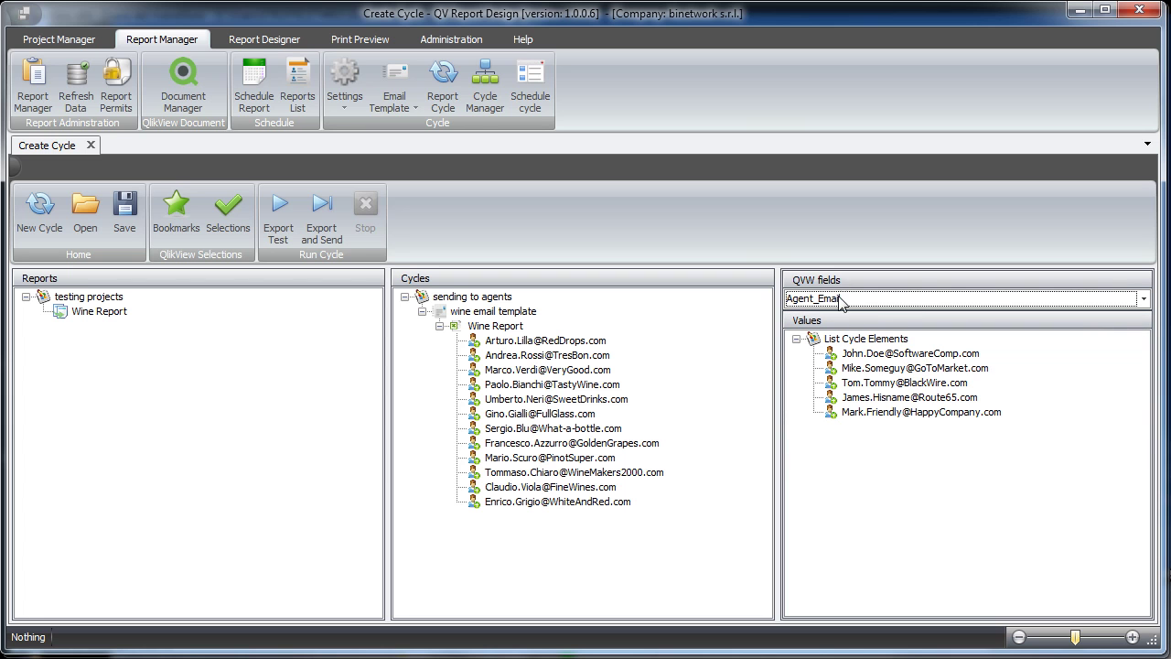
left_click(892, 354)
left_click(892, 412, "shift")
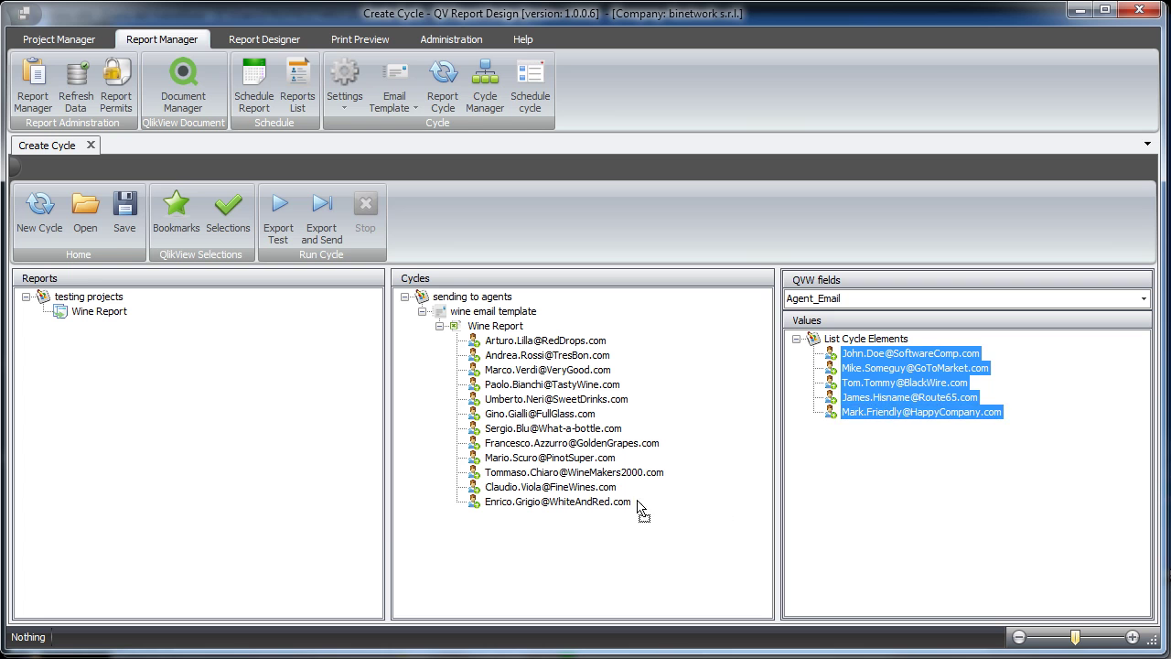
left_click(884, 412)
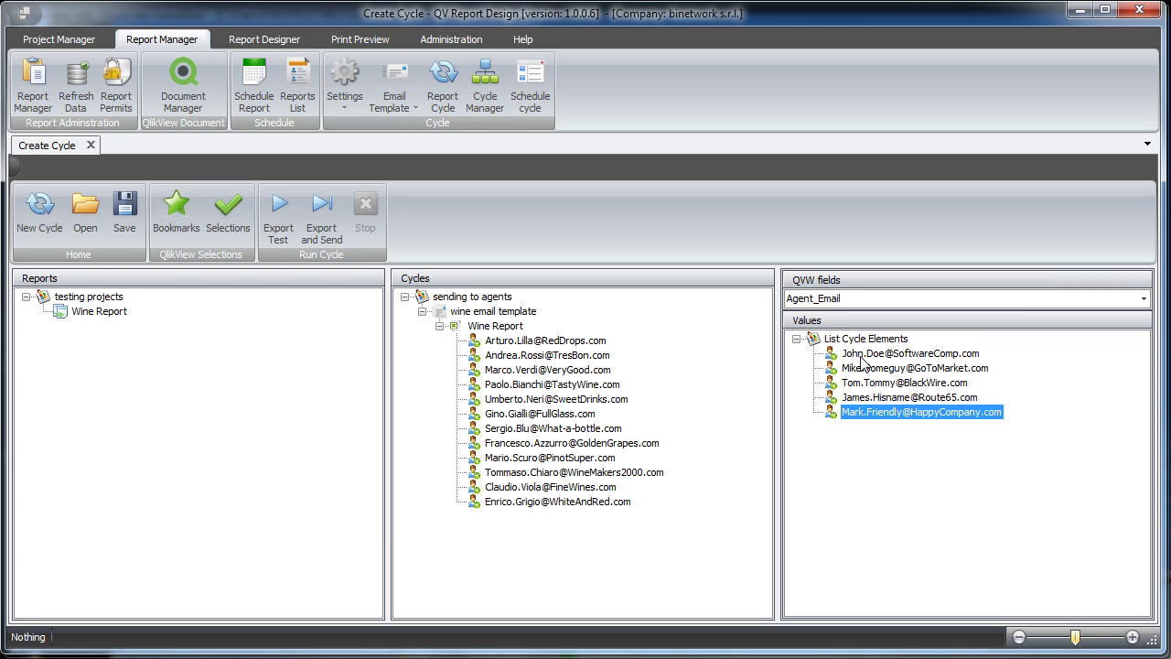
left_click(862, 354, "shift")
left_click_drag(862, 357, 519, 331)
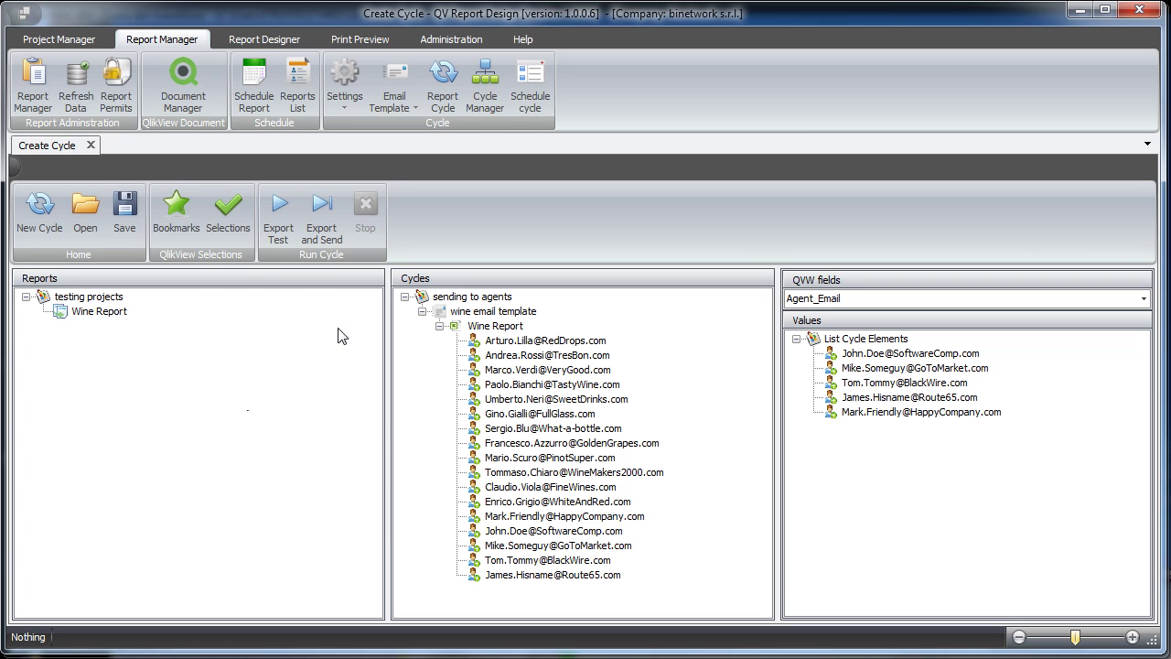
Save the "sending to agents" cycle and run a test export of it
left_click(124, 215)
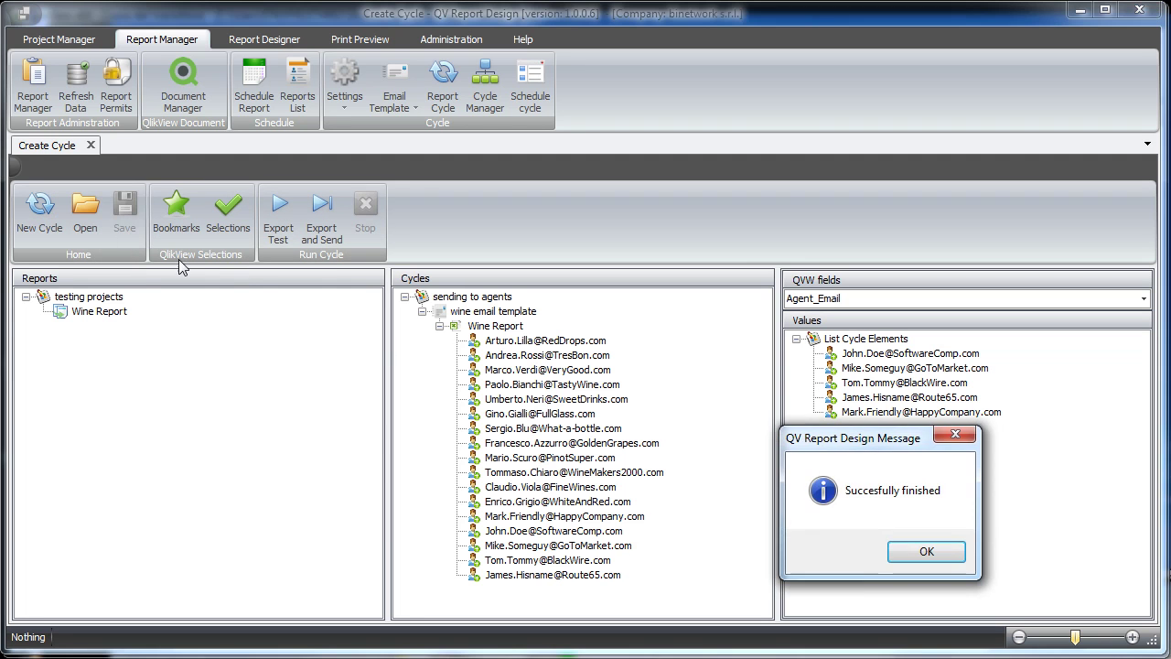
left_click(923, 552)
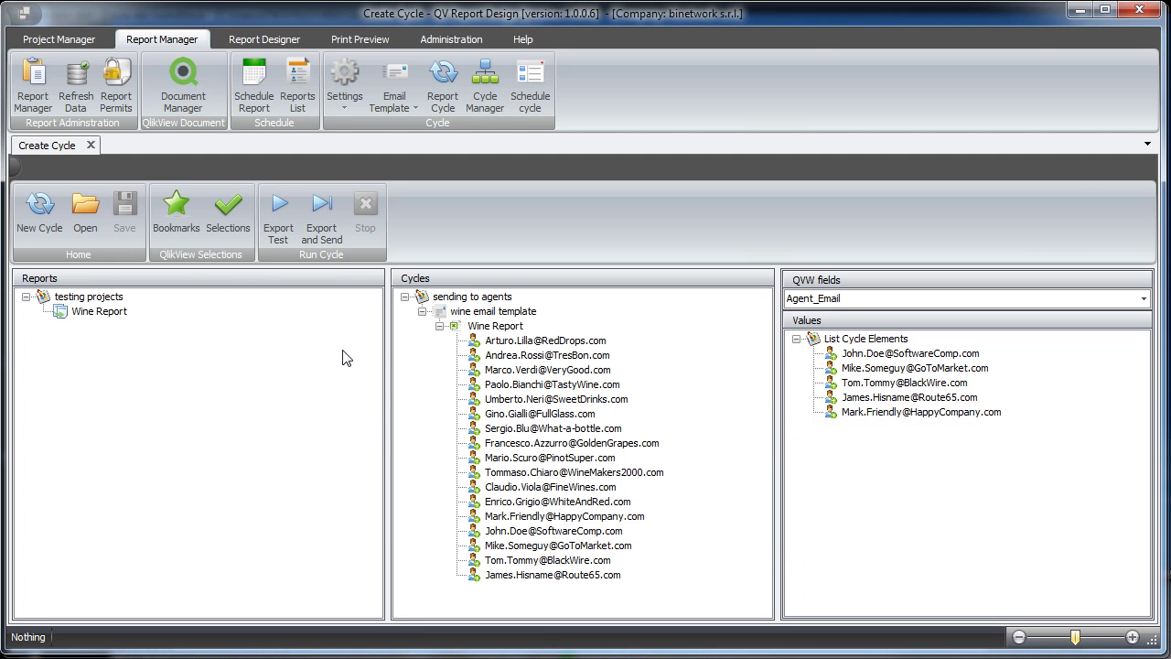
left_click(278, 241)
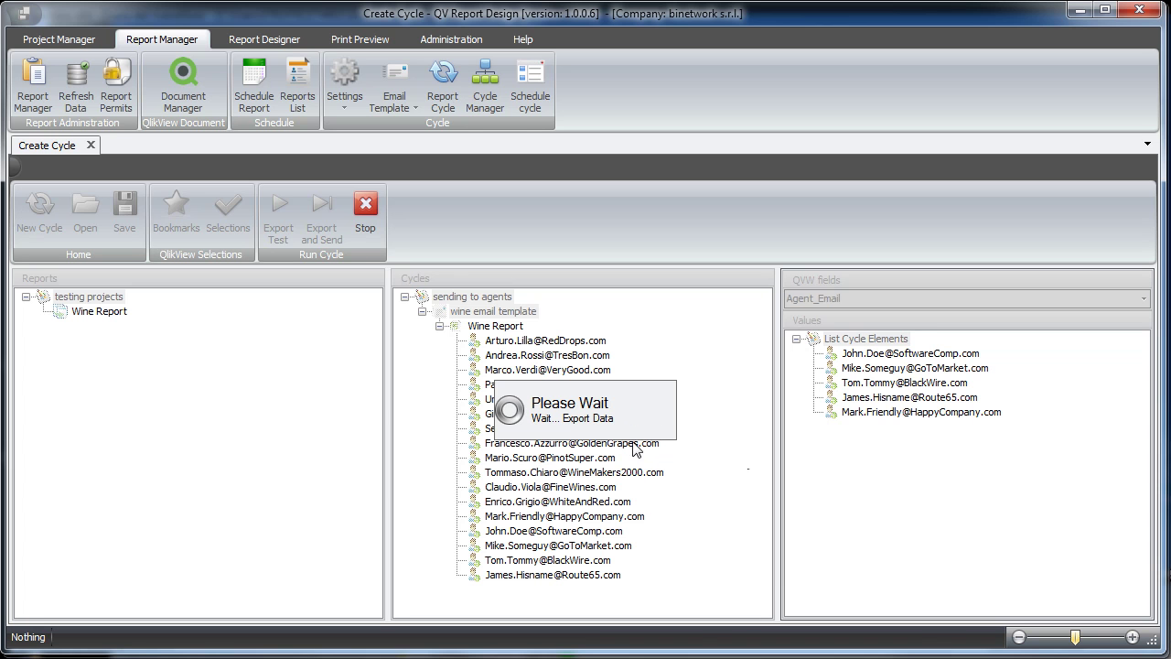
left_click(926, 553)
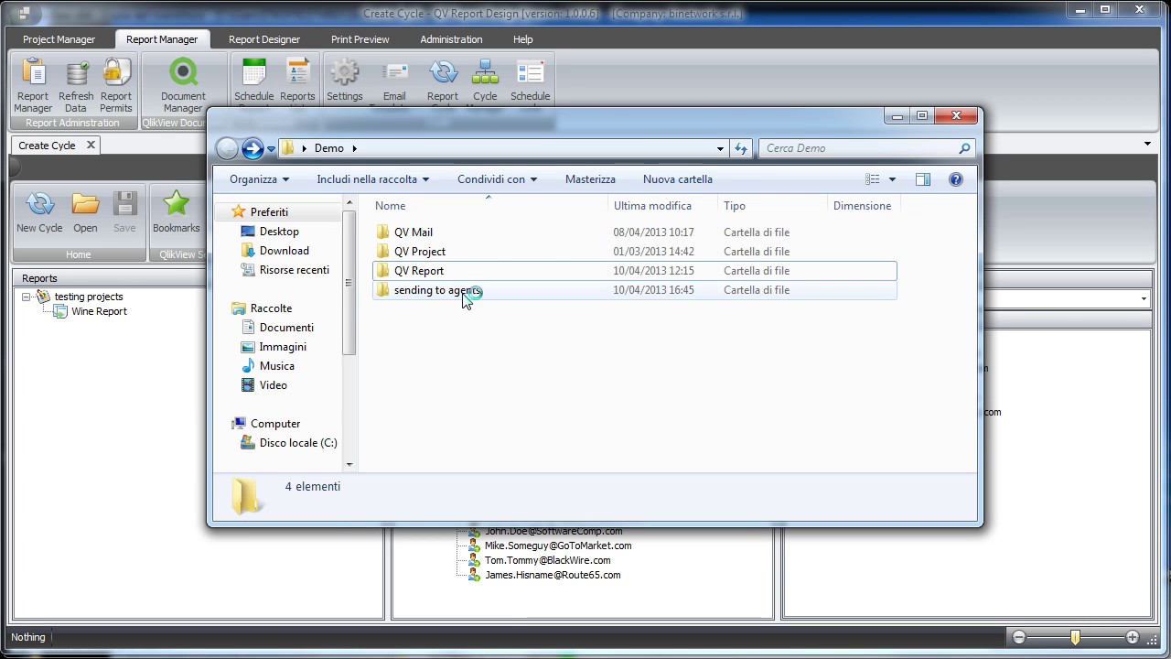
Open the FineWines customer's exported workbook from the Wine Report folder inside "sending to agents" and check its Producer entries
double_click(459, 289)
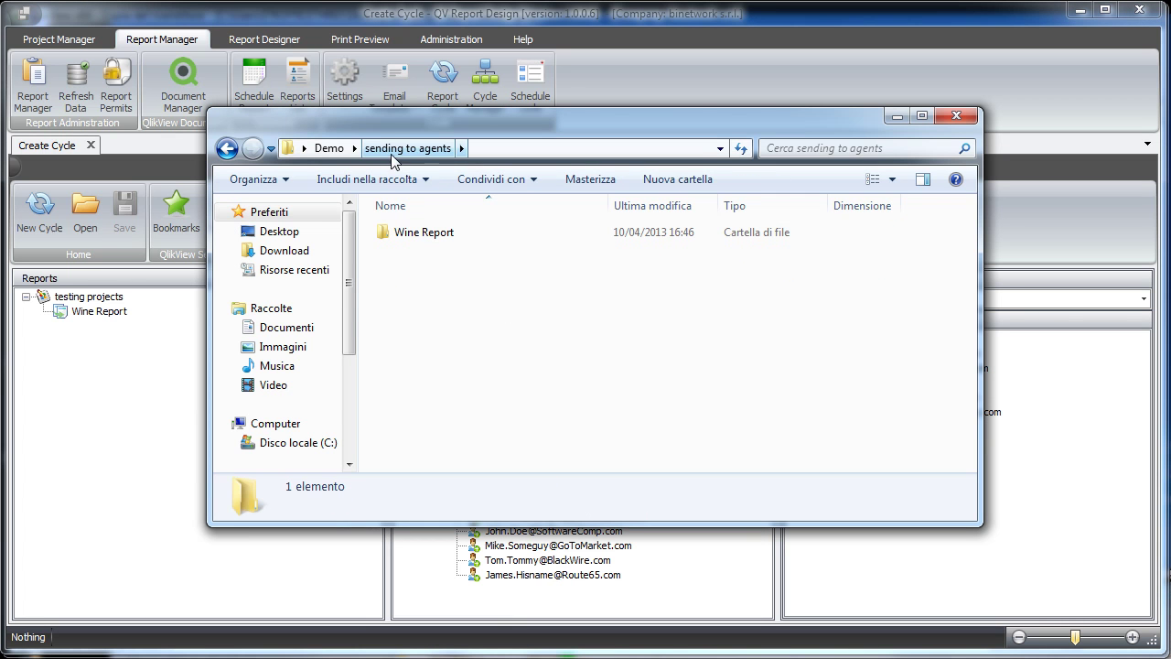
double_click(442, 240)
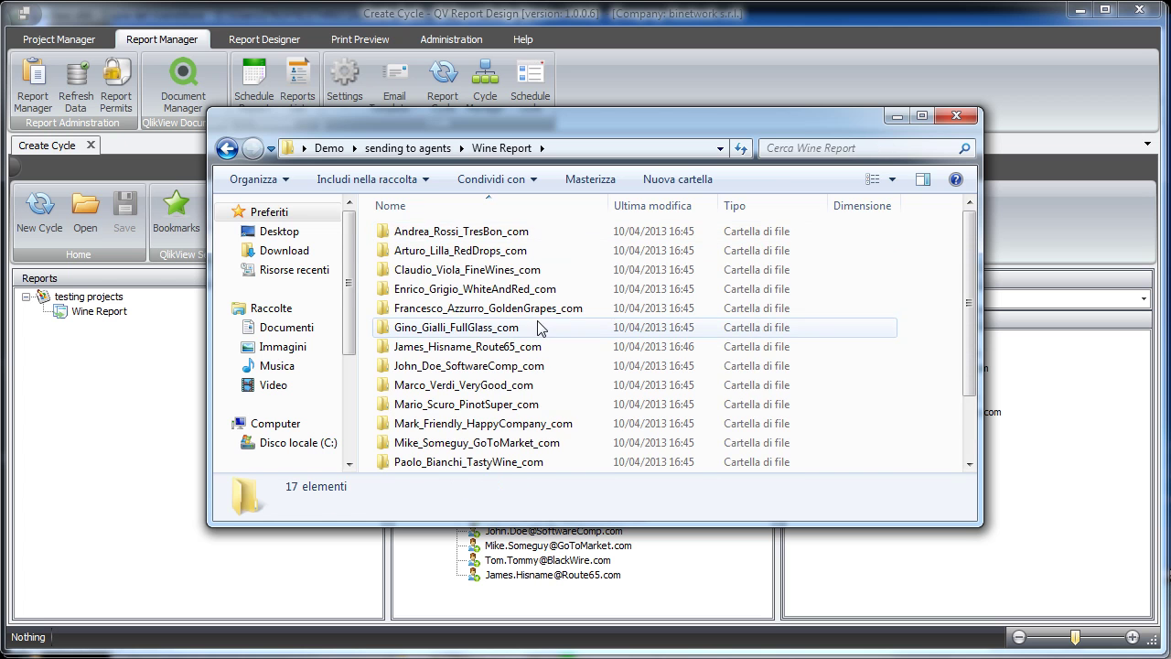
scroll(457, 311, "down", 1)
scroll(472, 414, "down", 1)
scroll(472, 413, "up", 2)
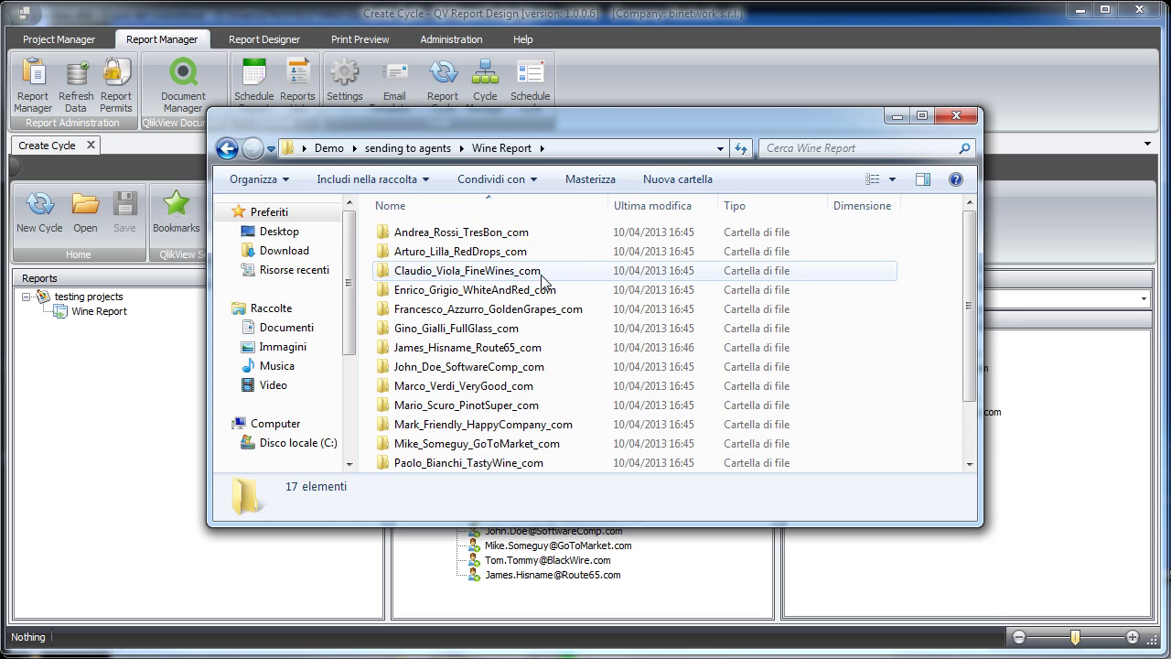
double_click(511, 270)
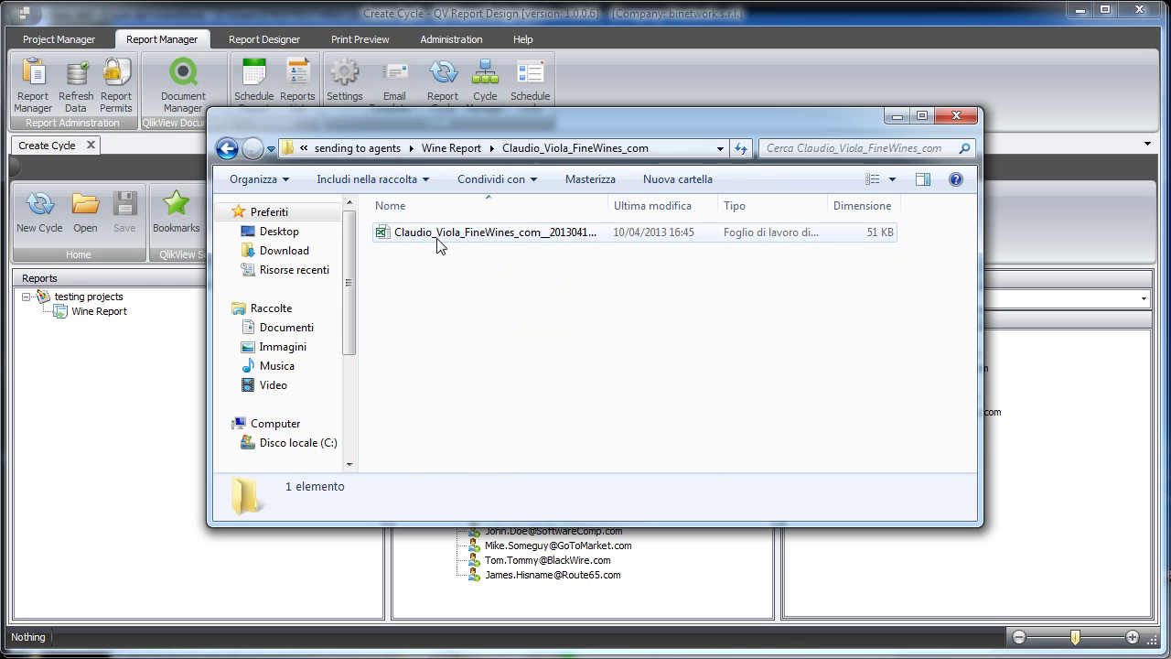
left_click(508, 241)
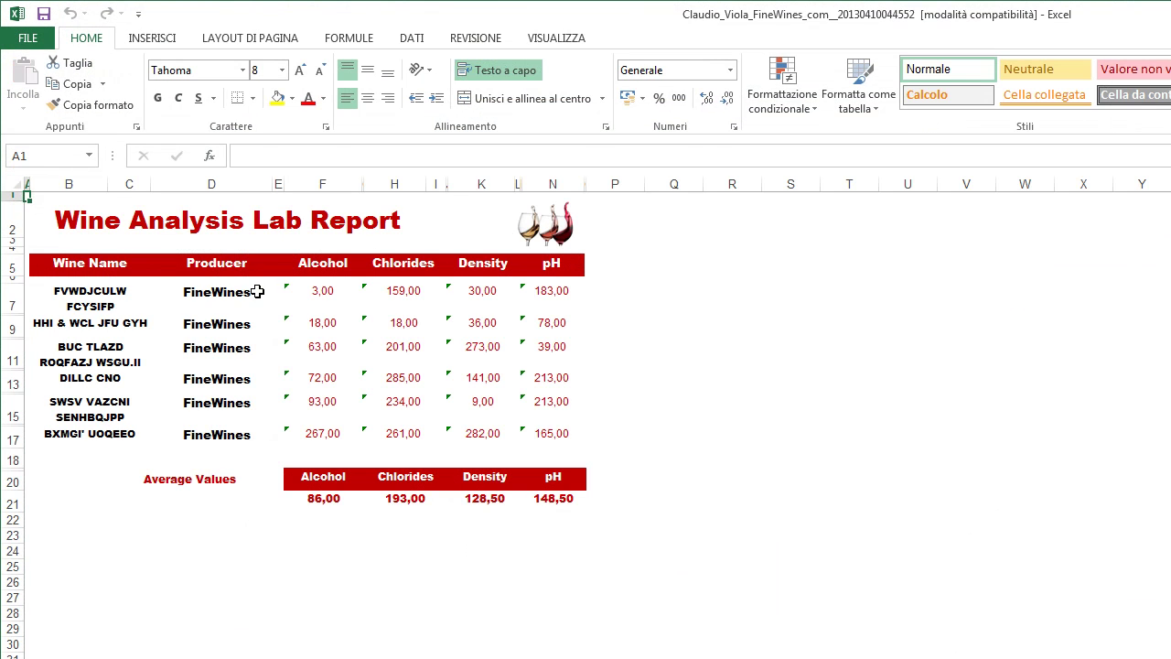
left_click(257, 291)
left_click(233, 325)
left_click(229, 351)
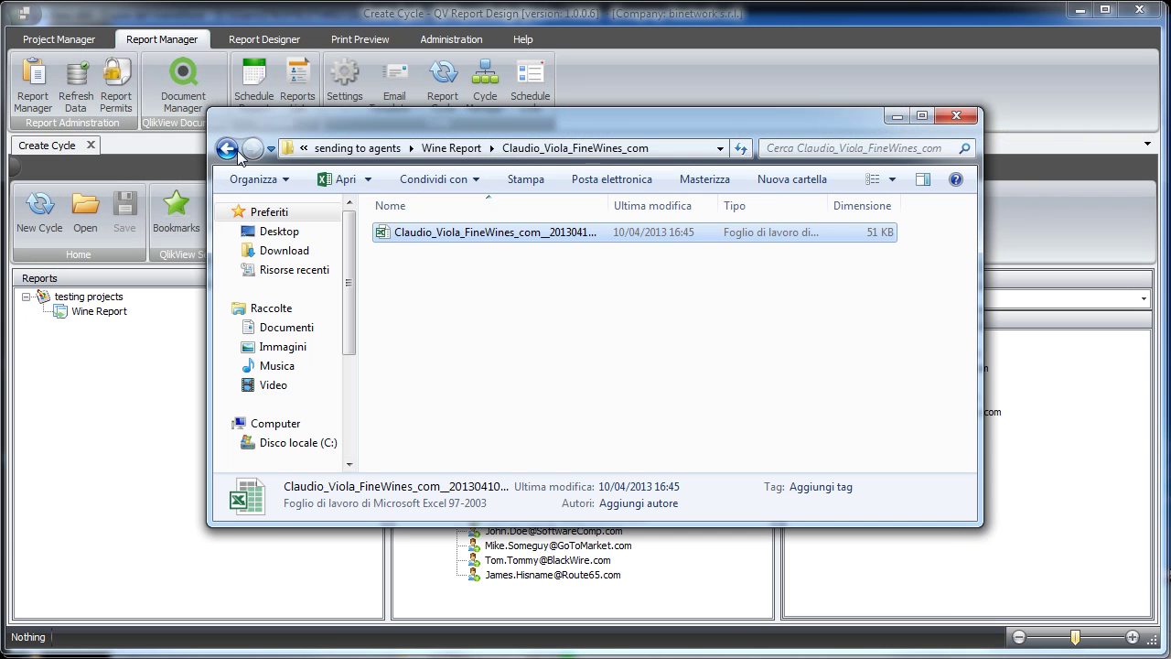
Open the SoftwareComp agent's exported workbook, review its list of wines and producers, and return to the cycle in QV Report Design
left_click(227, 147)
scroll(583, 353, "down", 1)
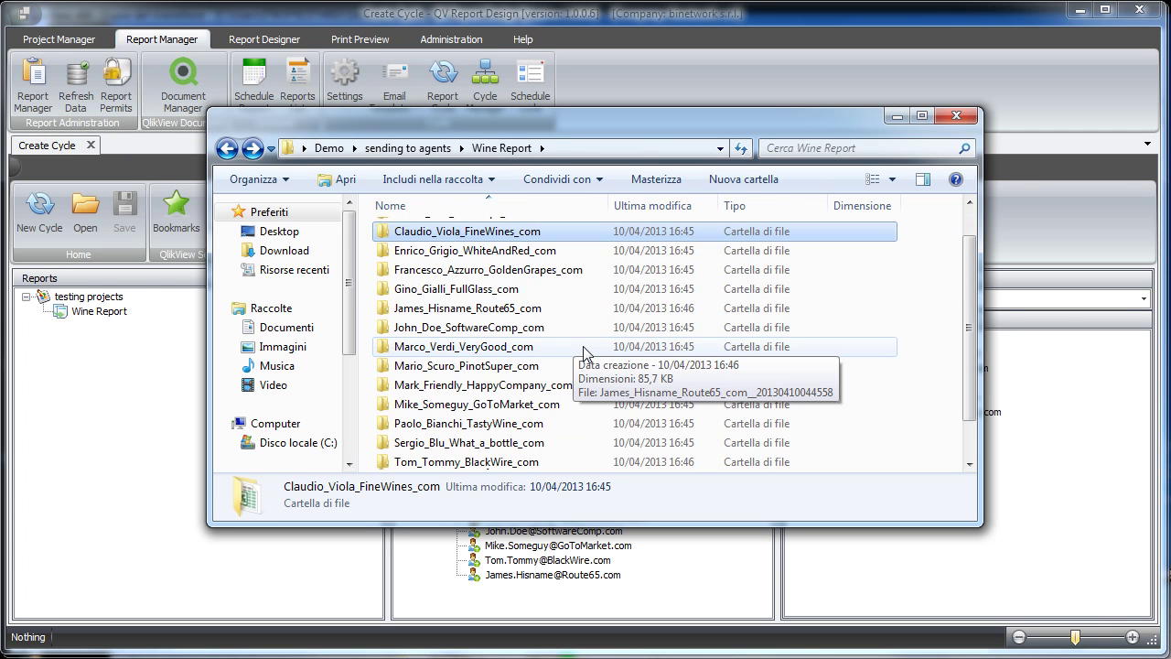
left_click(482, 335)
double_click(482, 329)
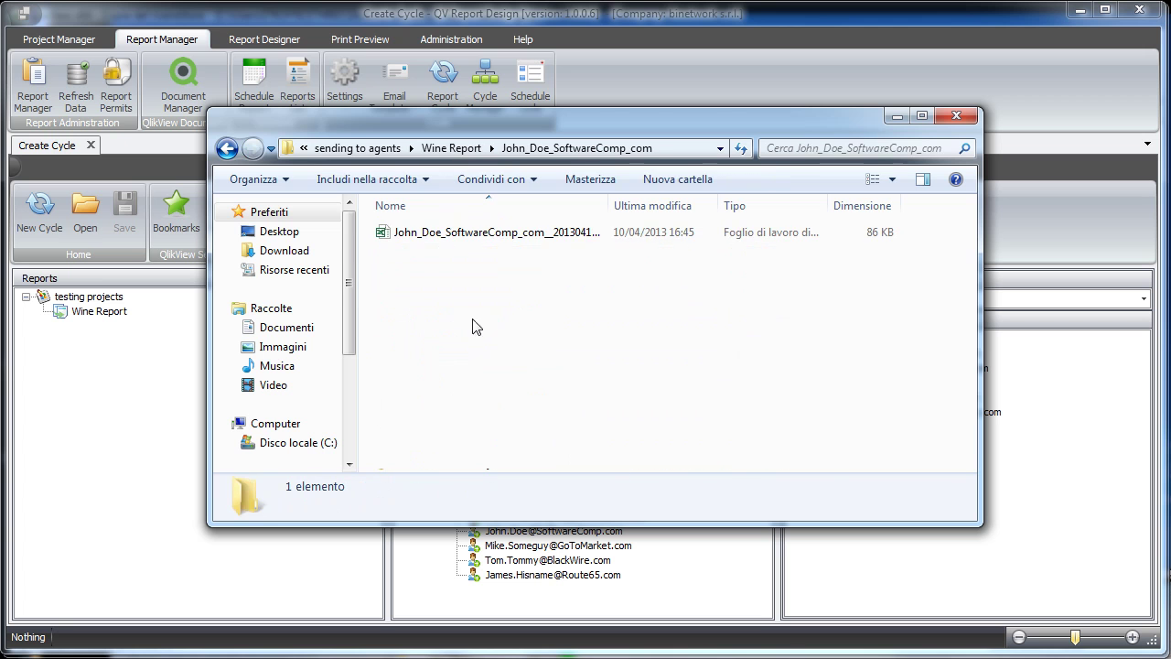
double_click(452, 234)
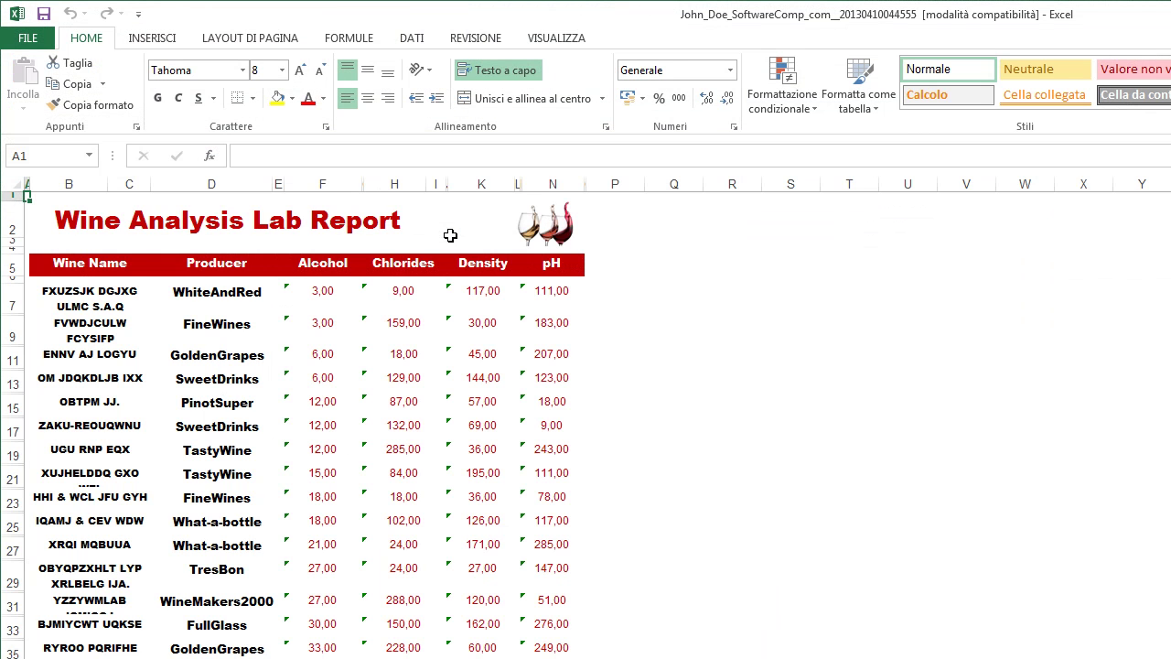
scroll(221, 247, "down", 12)
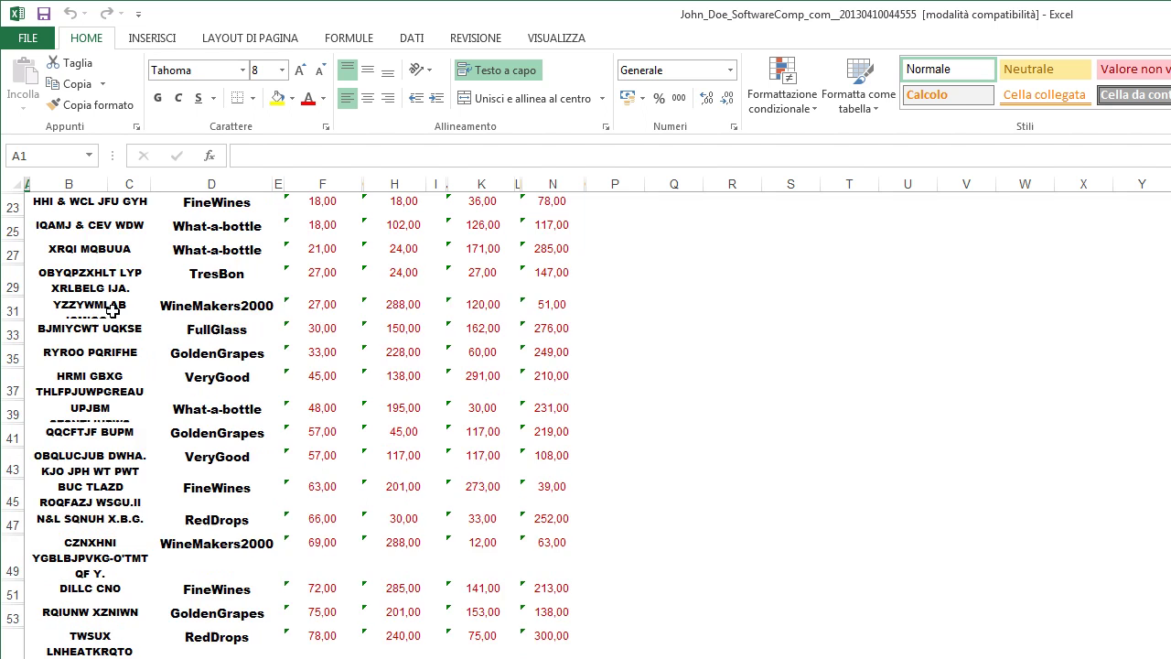
scroll(117, 319, "down", 8)
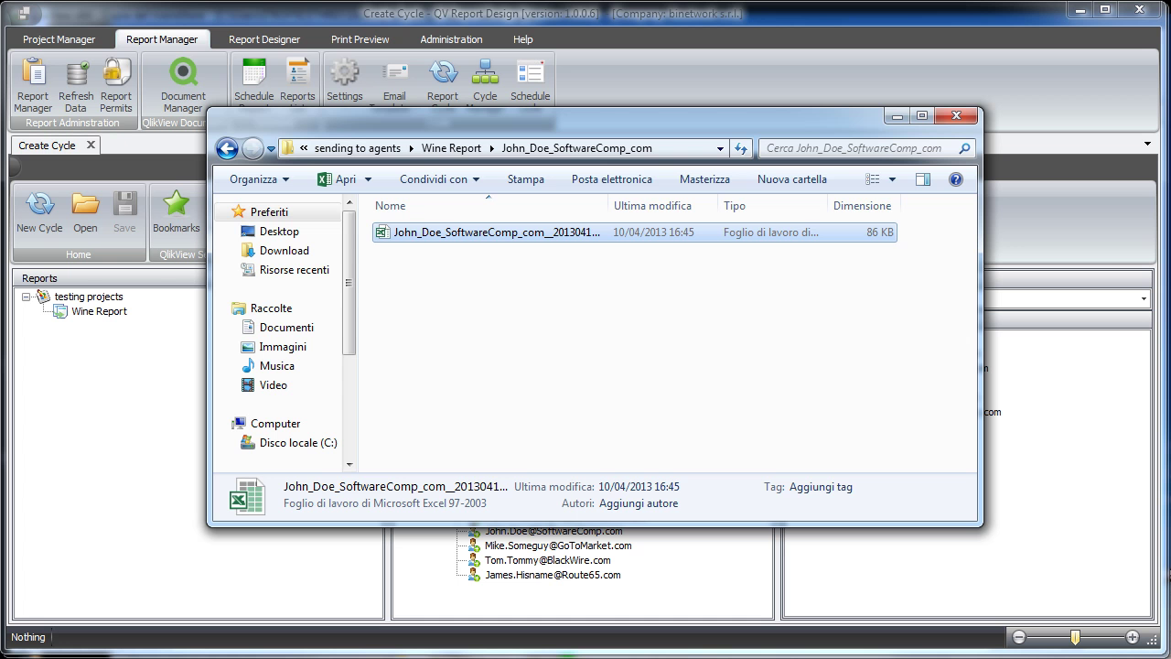
left_click(897, 116)
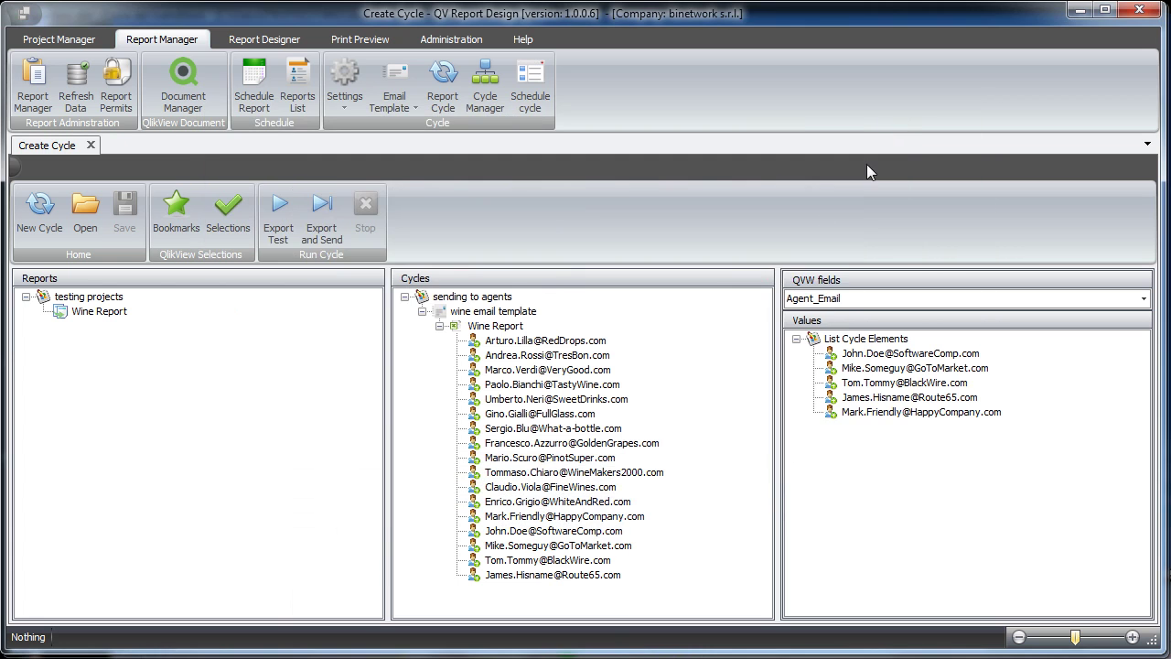